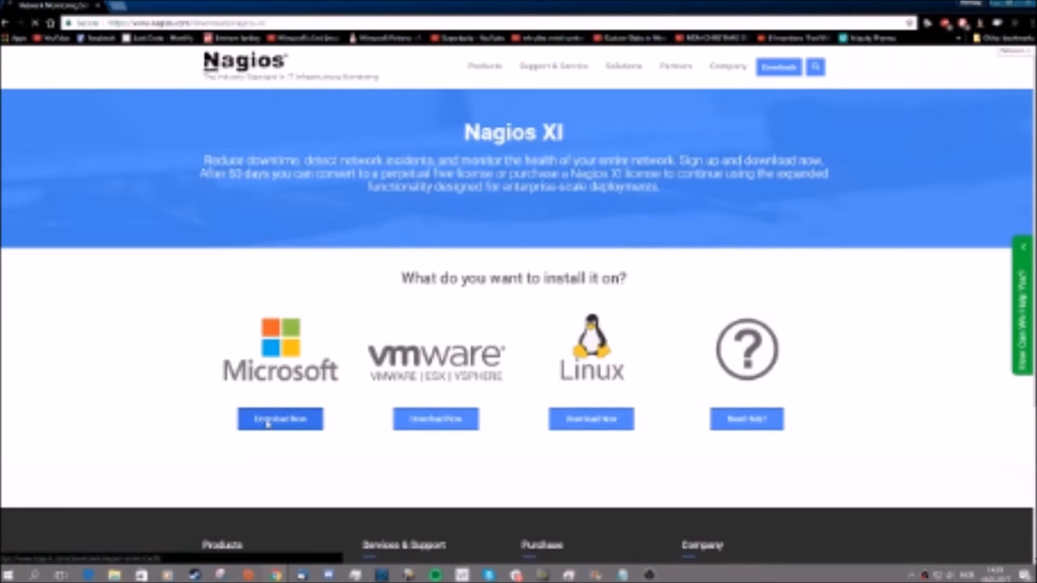
Download the 64-bit Nagios XI OVF appliance for Windows (nagiosxi-5.4.2-64.ova), skipping registration
left_click(267, 424)
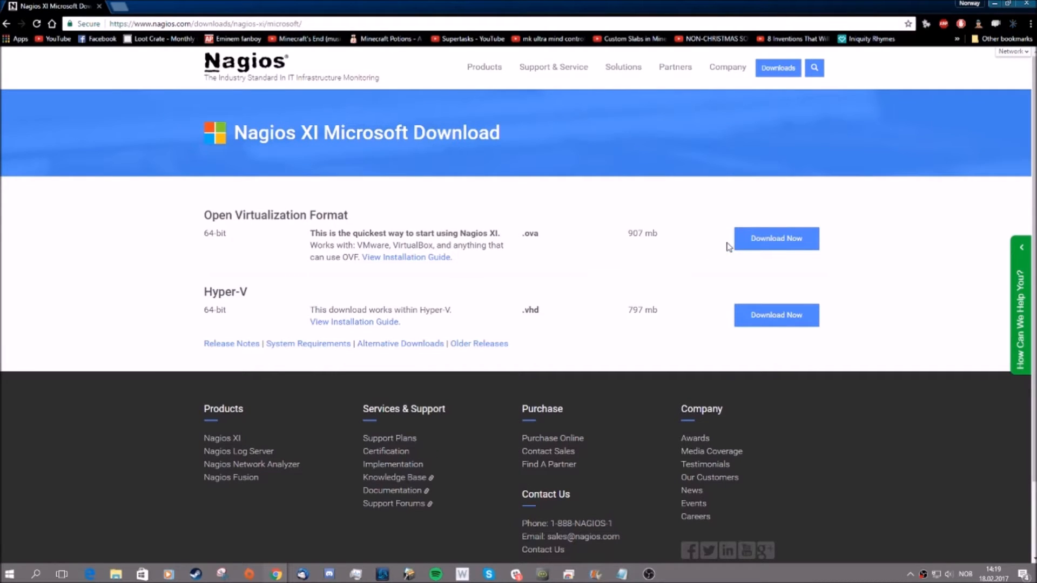
left_click(770, 247)
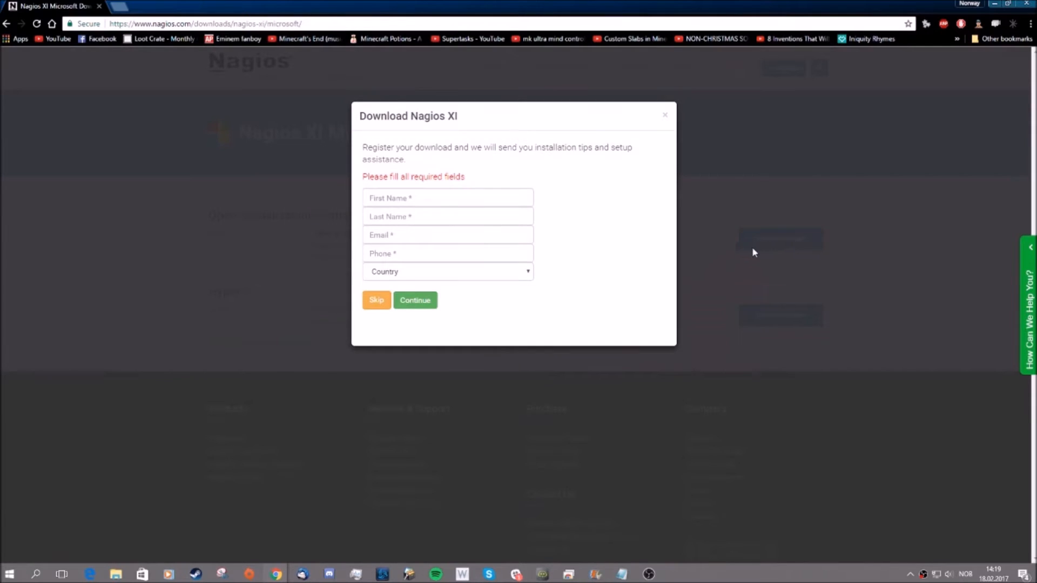
left_click(388, 301)
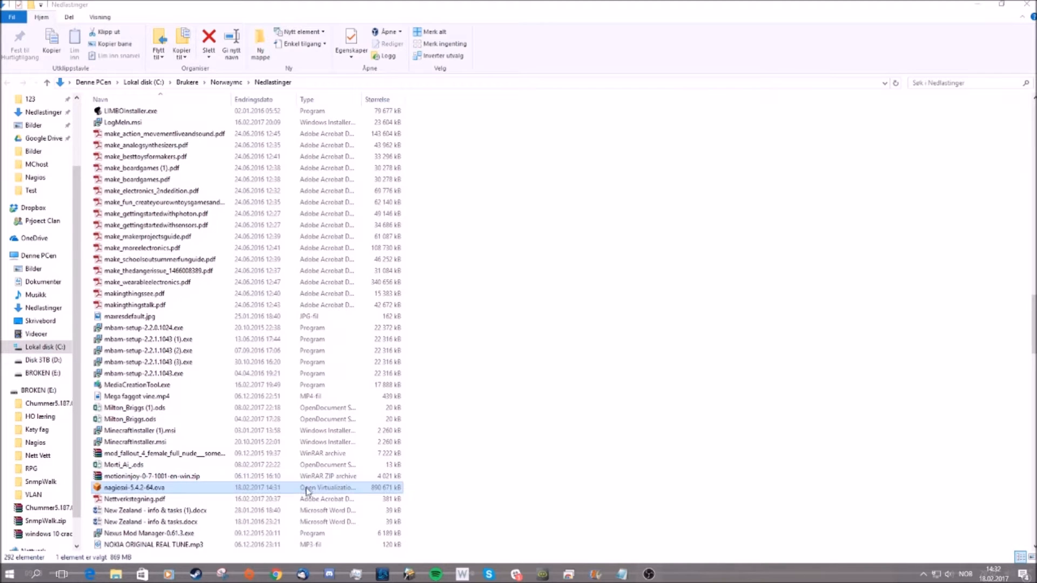
Import the .ova as VM 'Nagios' with 4 CPUs, 4092 MB RAM and no floppy drive
double_click(307, 490)
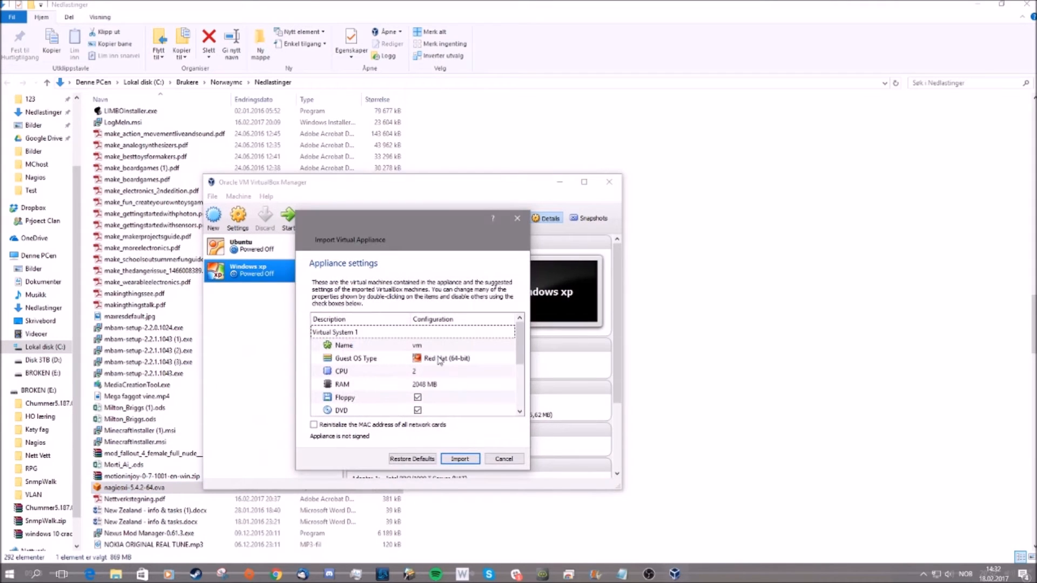
double_click(416, 346)
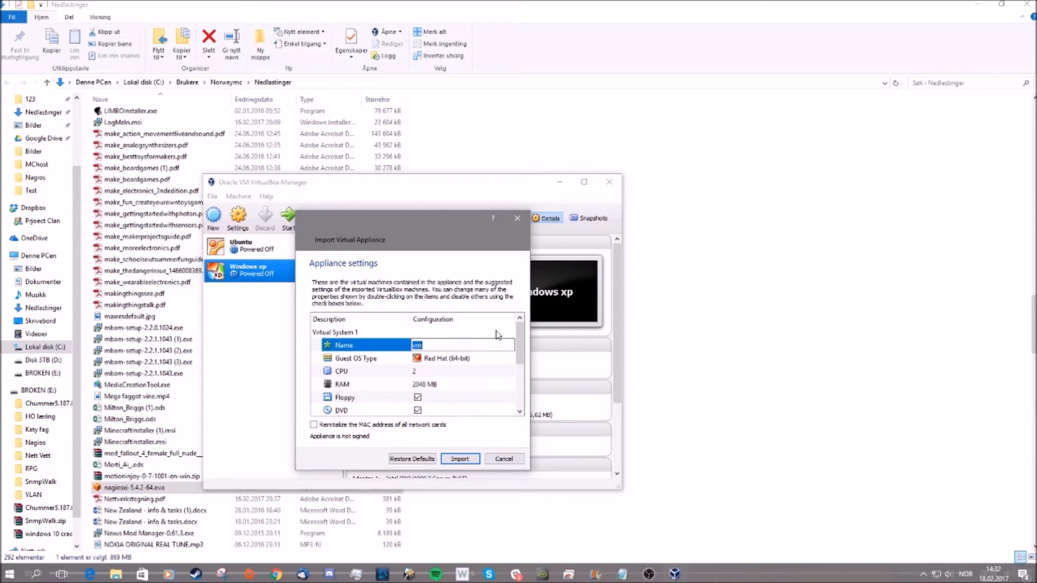
type("Nagios")
key("Tab")
key("Tab")
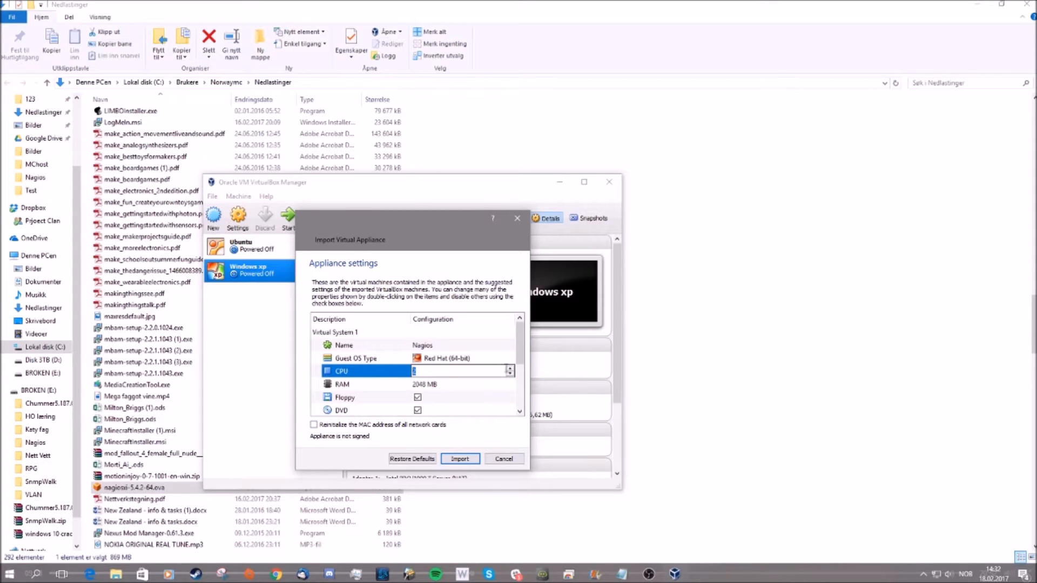
double_click(432, 384)
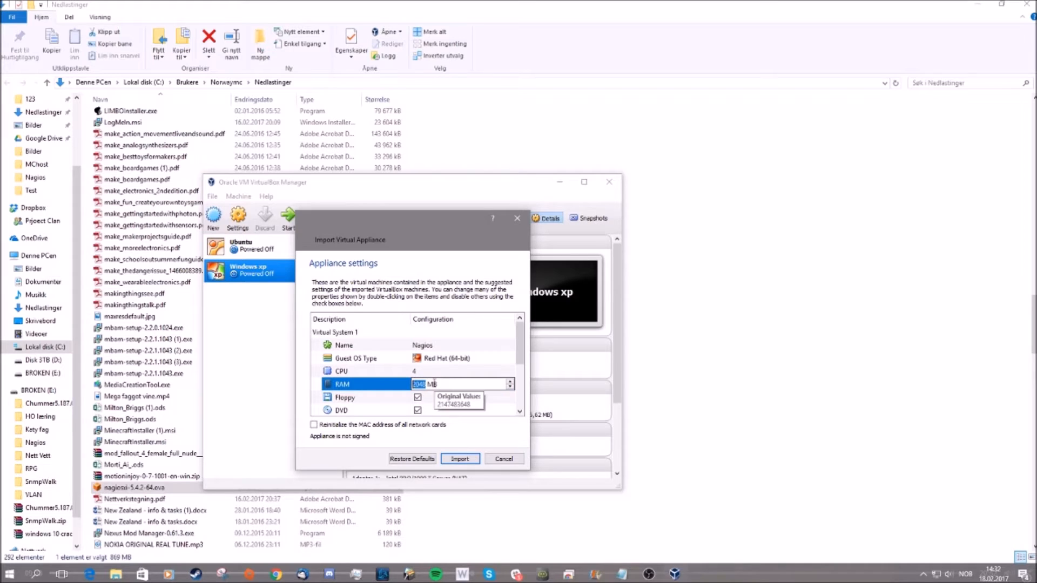
type("4092")
scroll(392, 389, "down", 1)
left_click(418, 358)
scroll(474, 389, "down", 1)
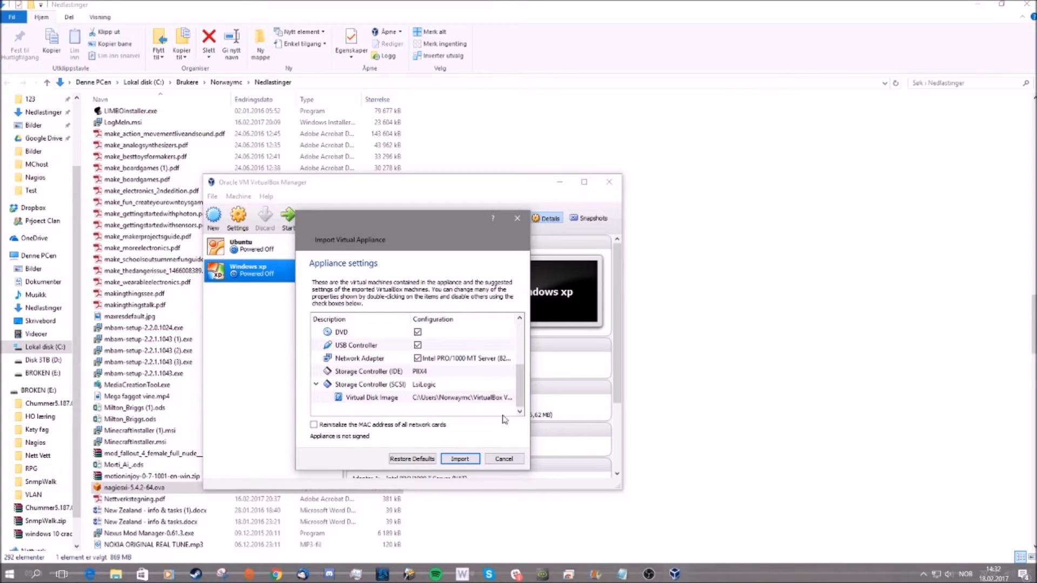
left_click(459, 459)
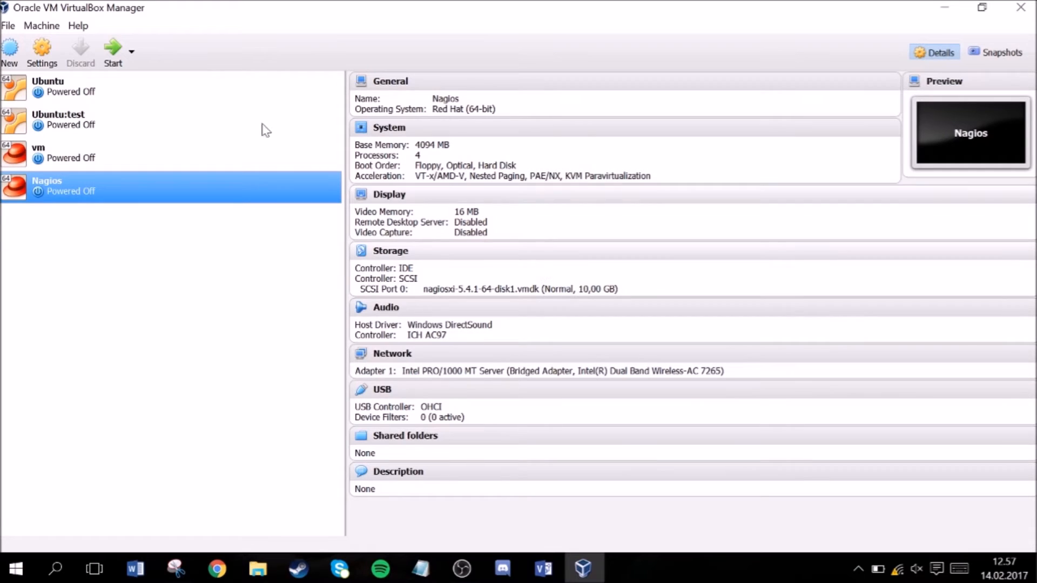
Boot the Nagios VM, log in as root at its console, and switch to Chrome
left_click(114, 52)
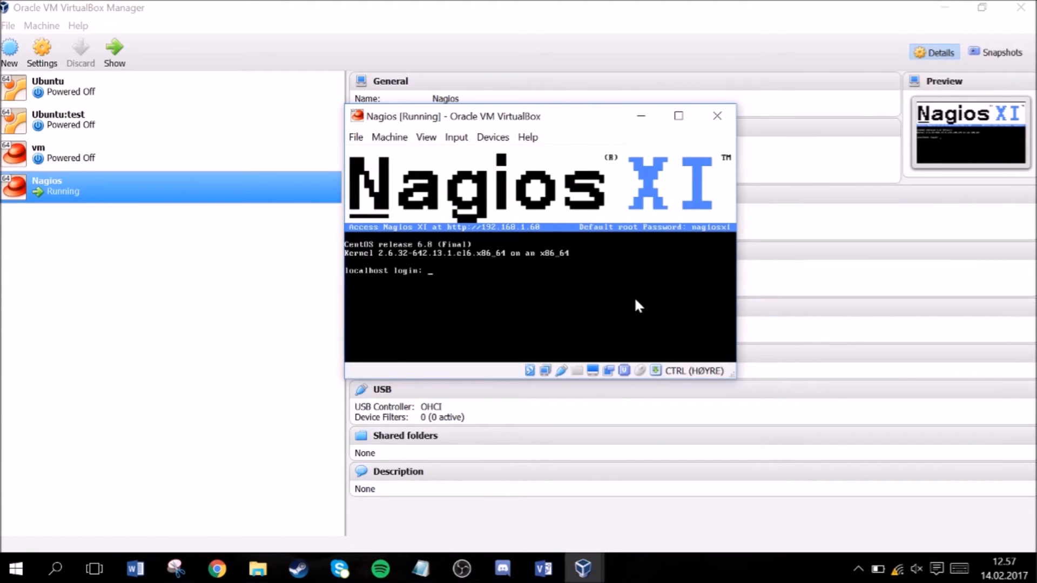
type("root")
key("Return")
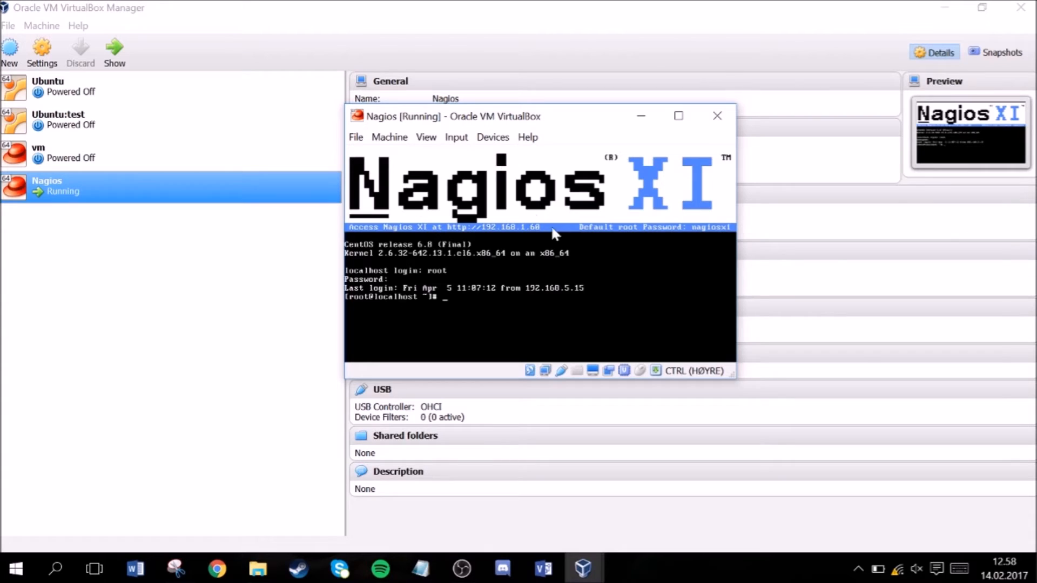
left_click(224, 567)
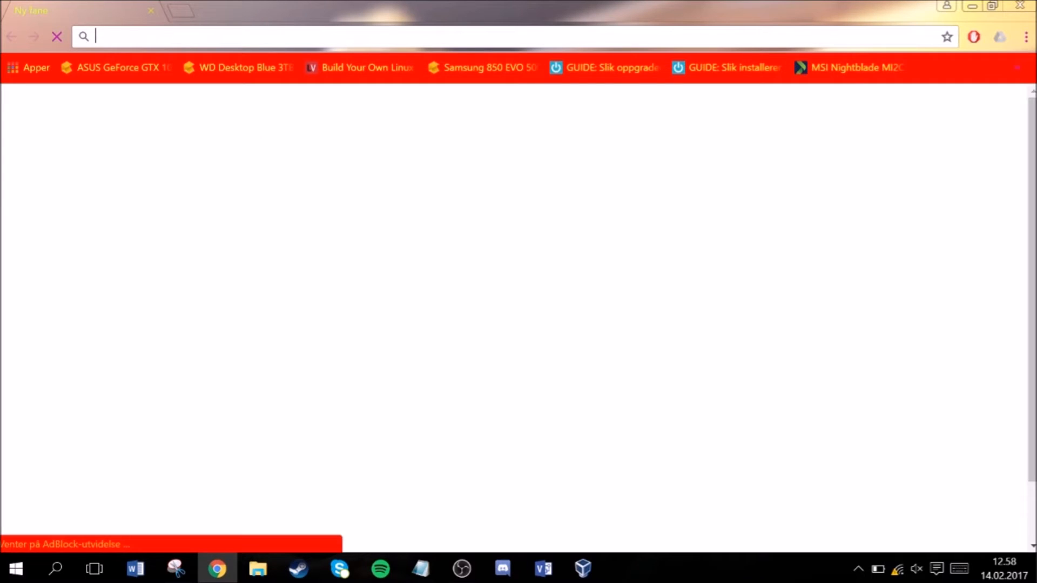
Load the Nagios XI server at 192.168.1.60 and start the setup
type("192.168.1.5")
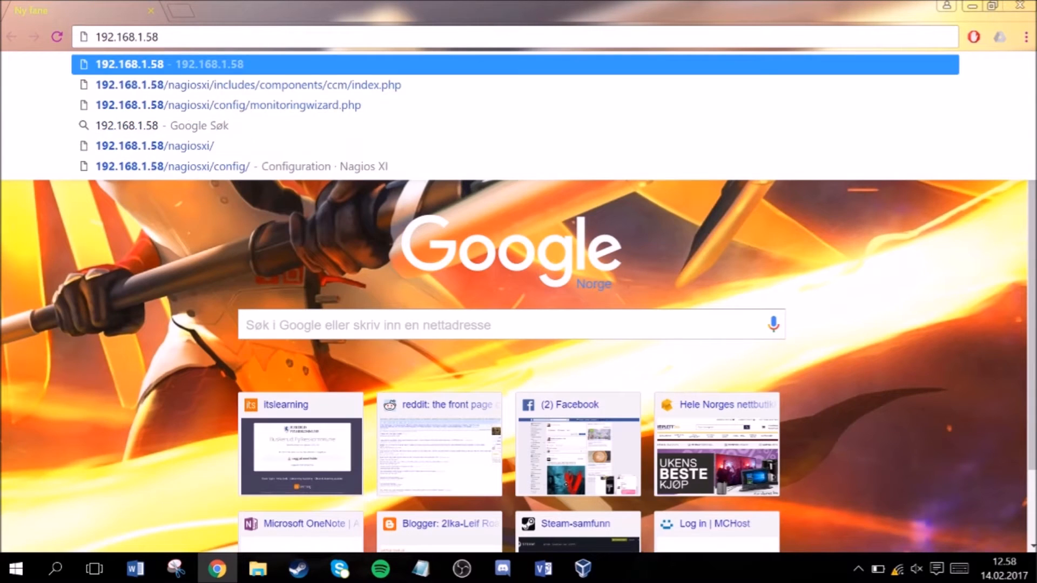
key("BackSpace")
type("60")
key("Return")
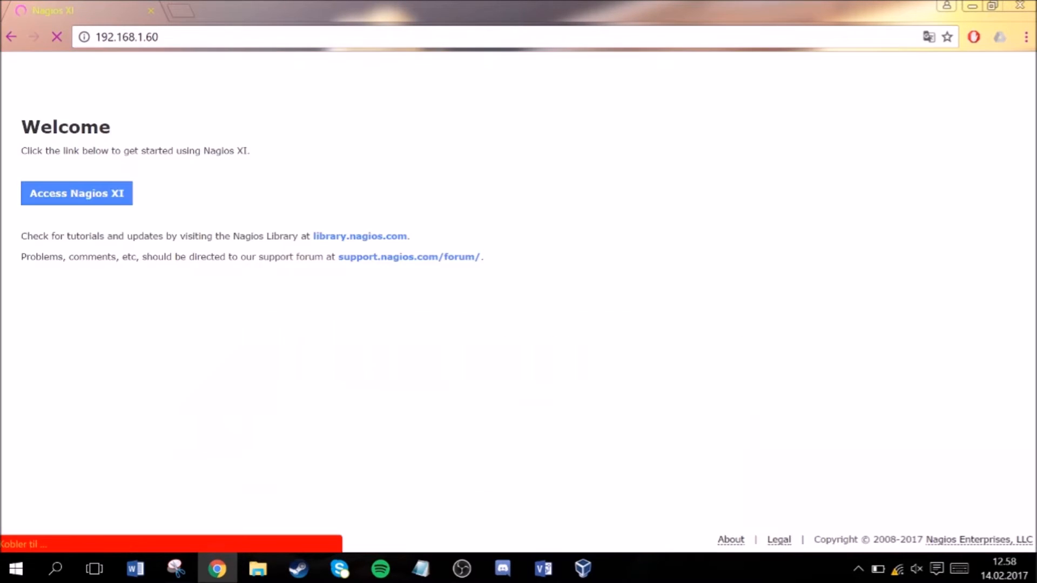
left_click(112, 194)
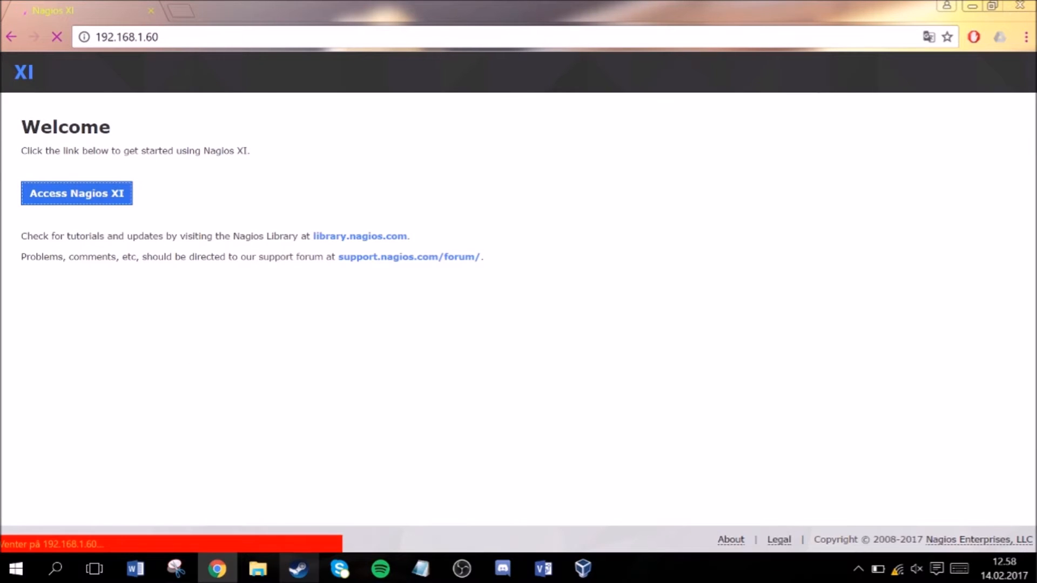
Enter the administrator's name and e-mail address using the browser's autofill suggestions
left_click(421, 569)
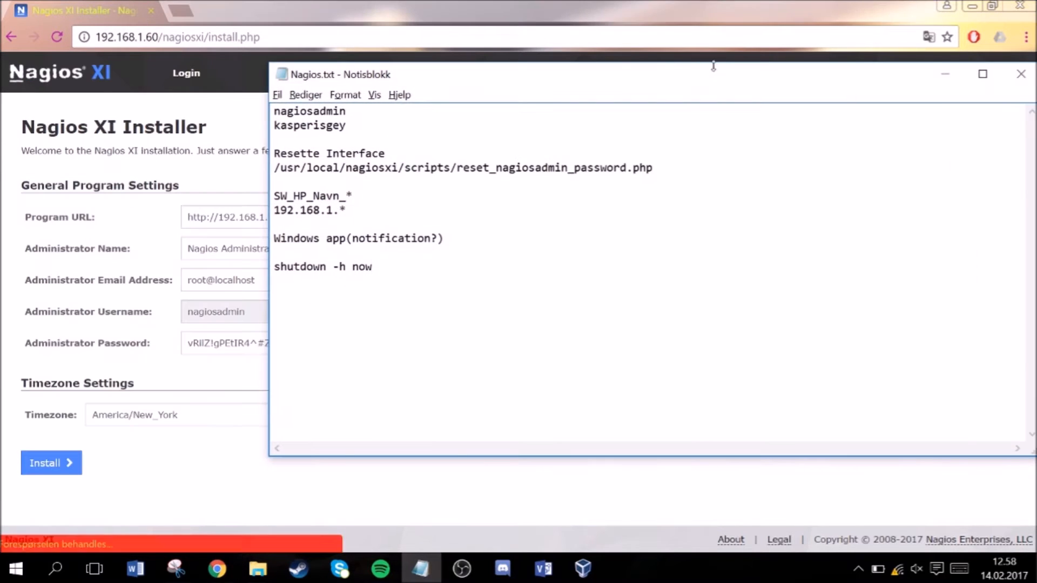
left_click_drag(1029, 19, 1036, 18)
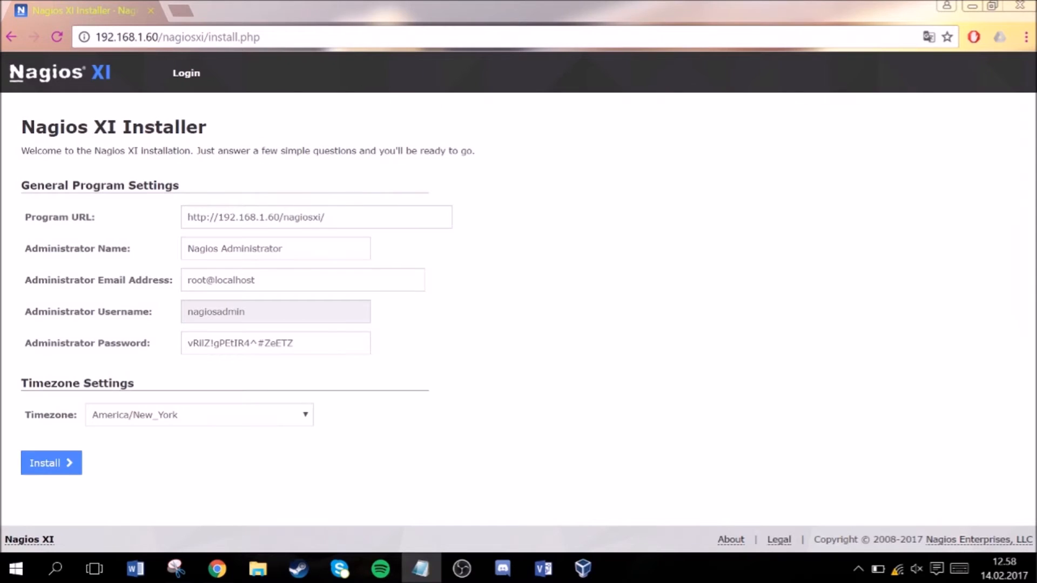
left_click_drag(308, 249, 168, 247)
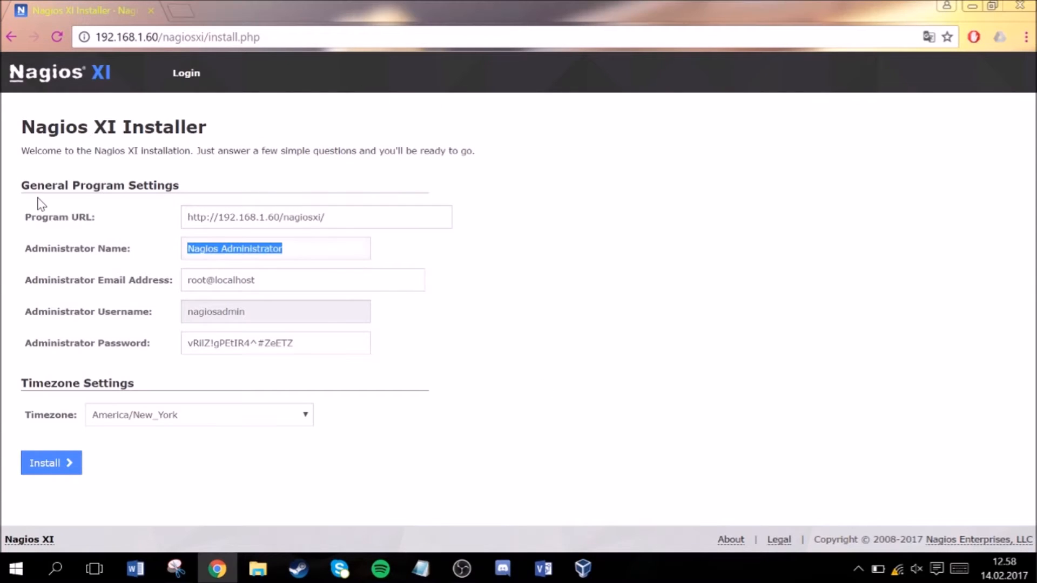
type("Leif")
key("Down")
key("Return")
key("Tab")
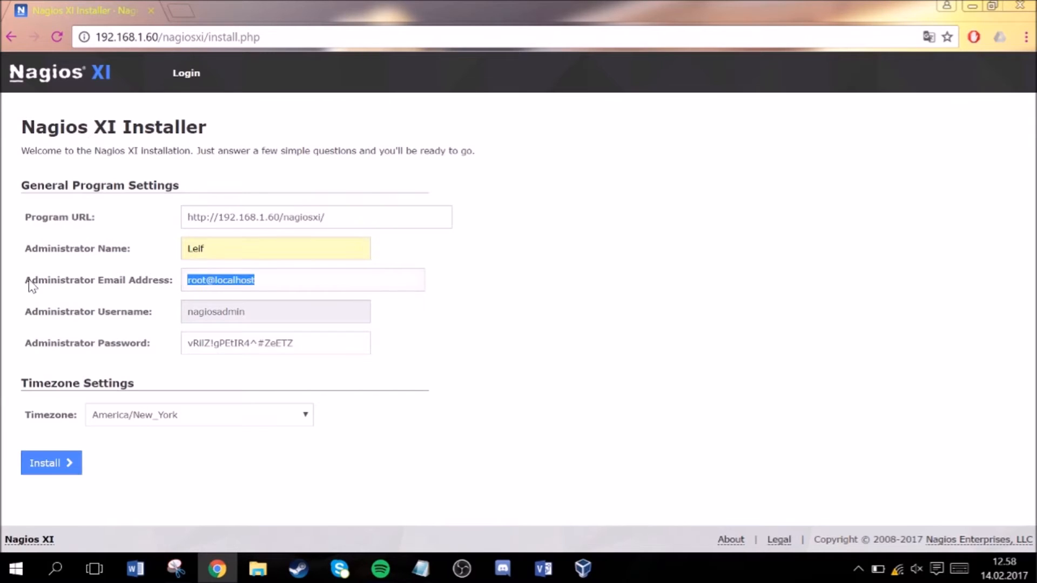
type("lei")
key("Down")
key("Return")
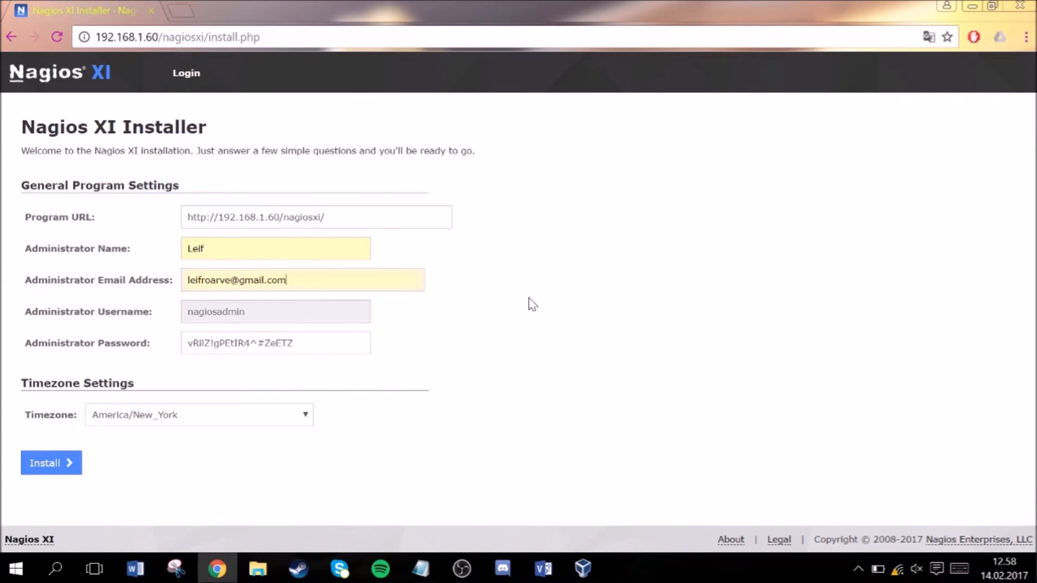
Replace the generated administrator password with a custom one and set the timezone to Stockholm
left_click_drag(296, 344, 12, 346)
left_click(199, 416)
mouse_move(313, 386)
left_mouse_down()
mouse_move(332, 222)
mouse_move(324, 286)
left_mouse_up()
Run the Nagios XI installation and go to the login page
left_click(151, 292)
left_click(51, 463)
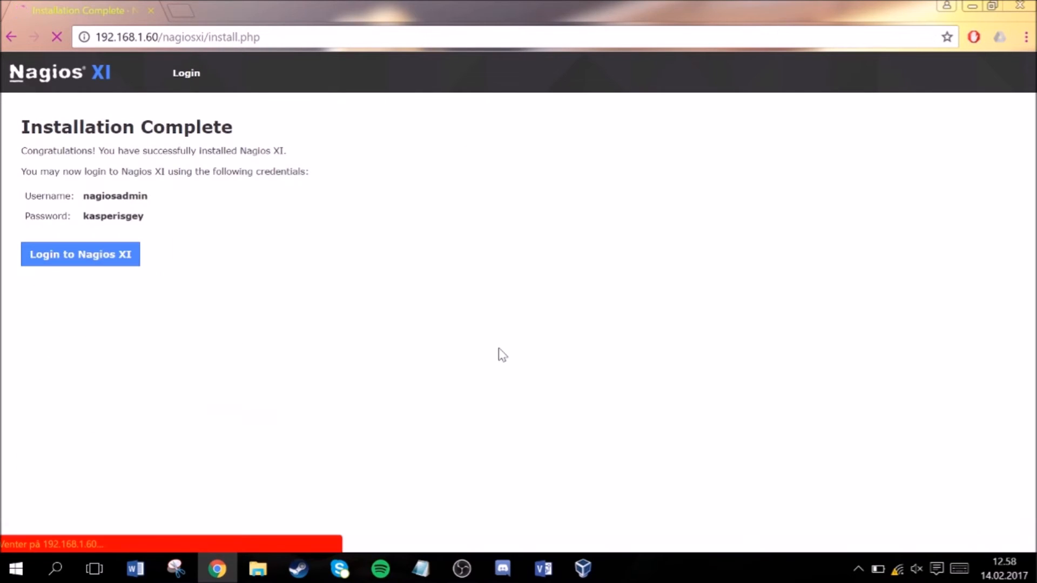
left_click(124, 271)
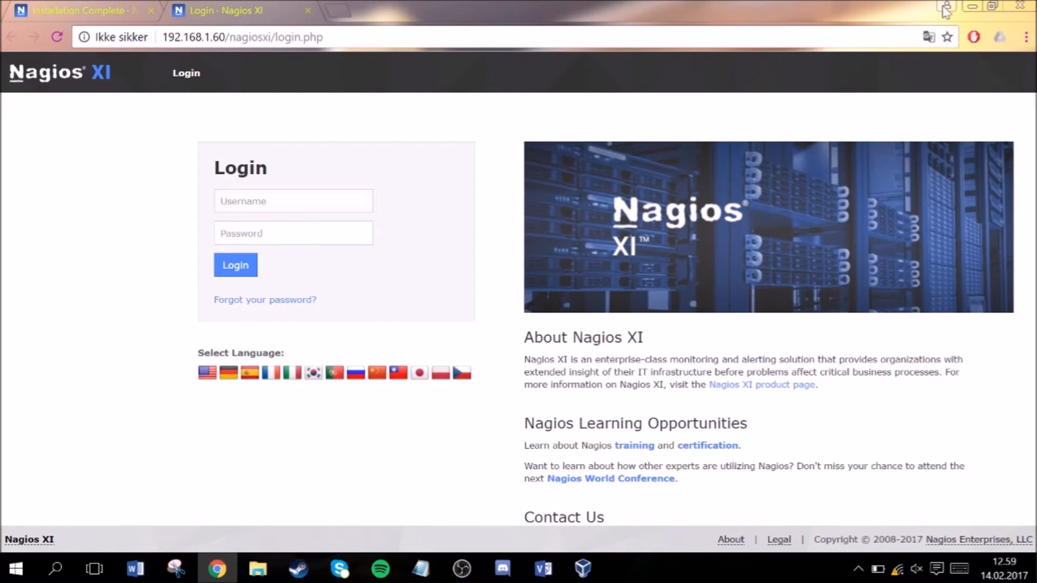
Sign in with the admin username and password pasted from the credential notes
left_click(316, 236)
key("ctrl+v")
key("alt+Tab")
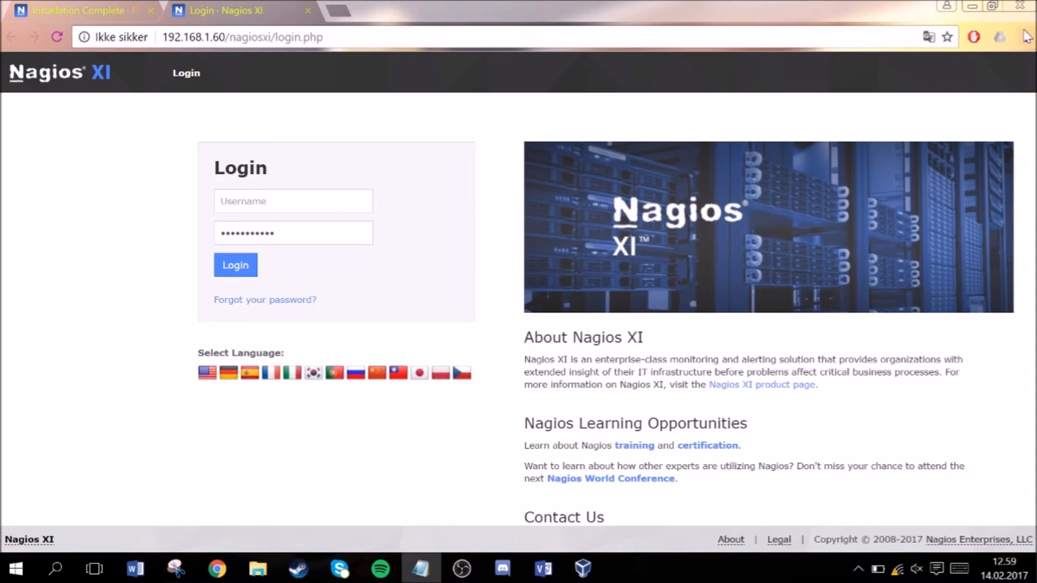
left_click(303, 201)
type("nagiosadmin")
left_click(251, 265)
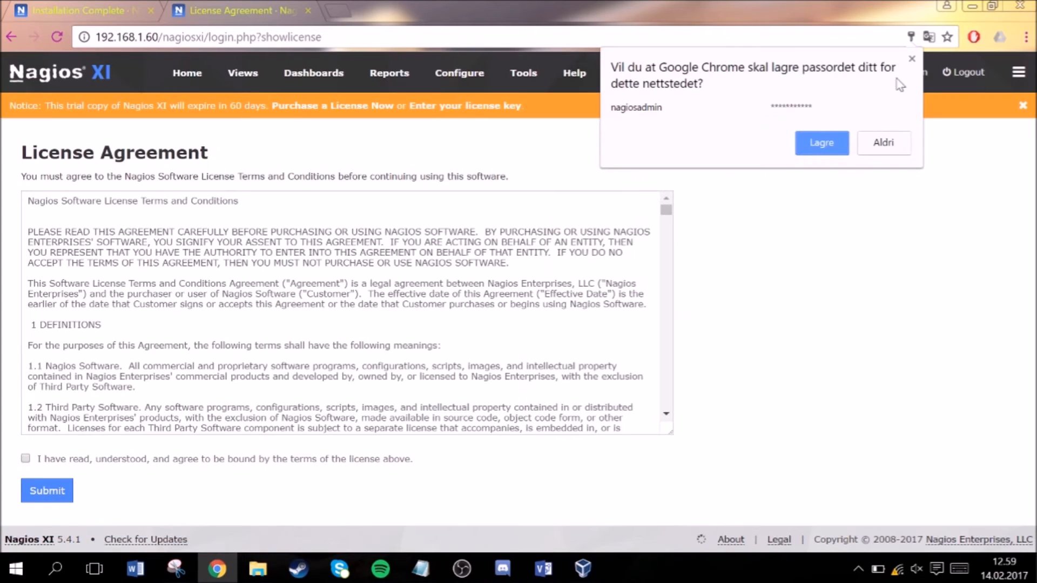
Save the password in the browser, accept the license, disable login notices and skip the welcome tour
left_click(826, 155)
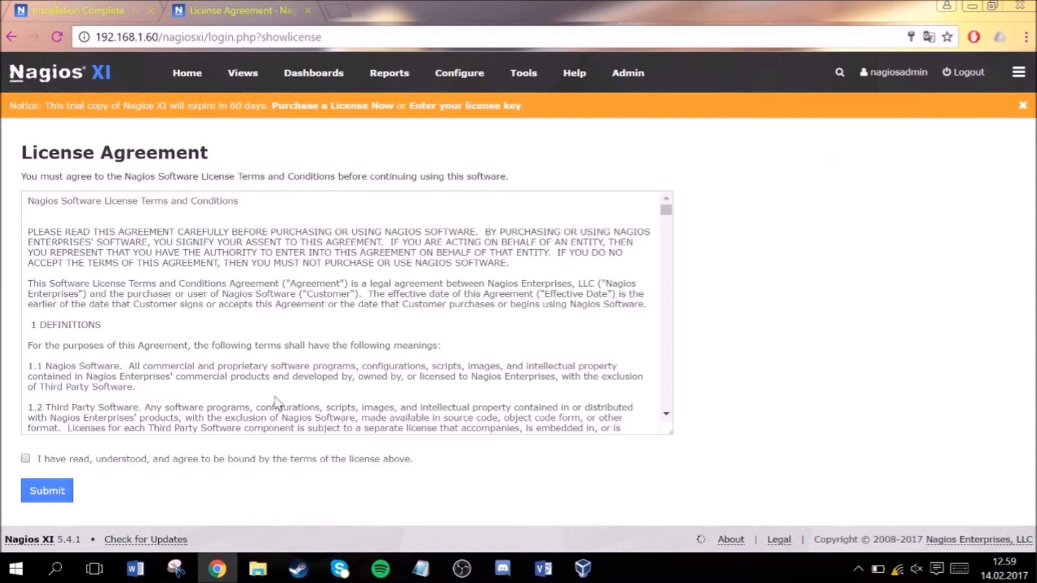
left_click(229, 464)
left_click(47, 493)
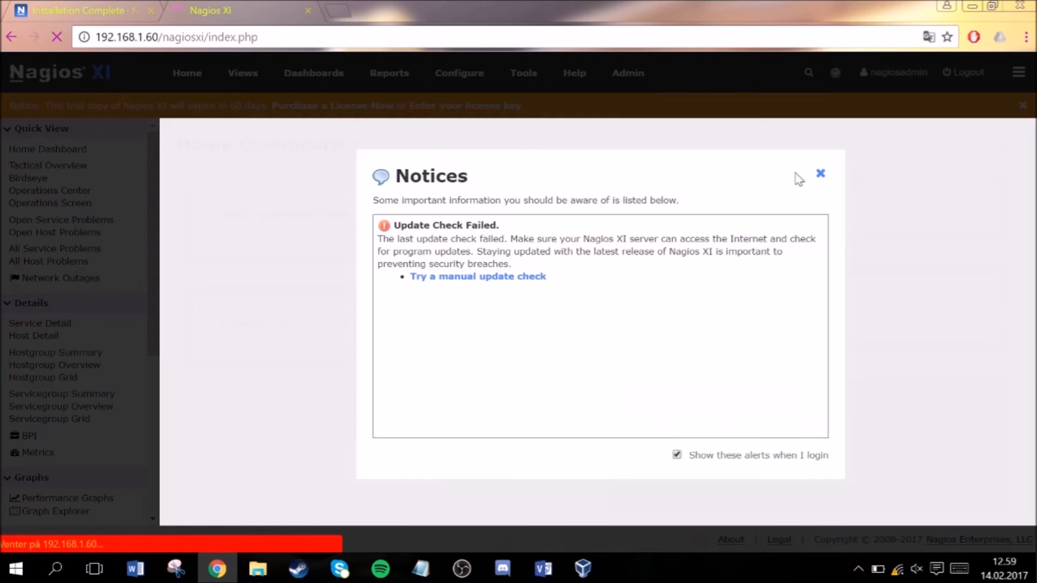
left_click(676, 455)
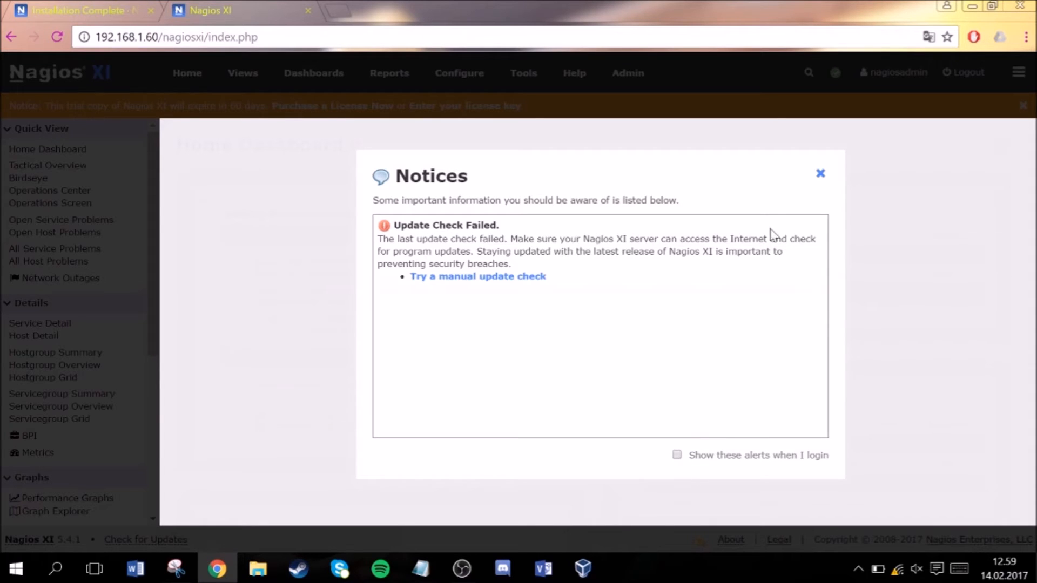
left_click(820, 174)
left_click(594, 364)
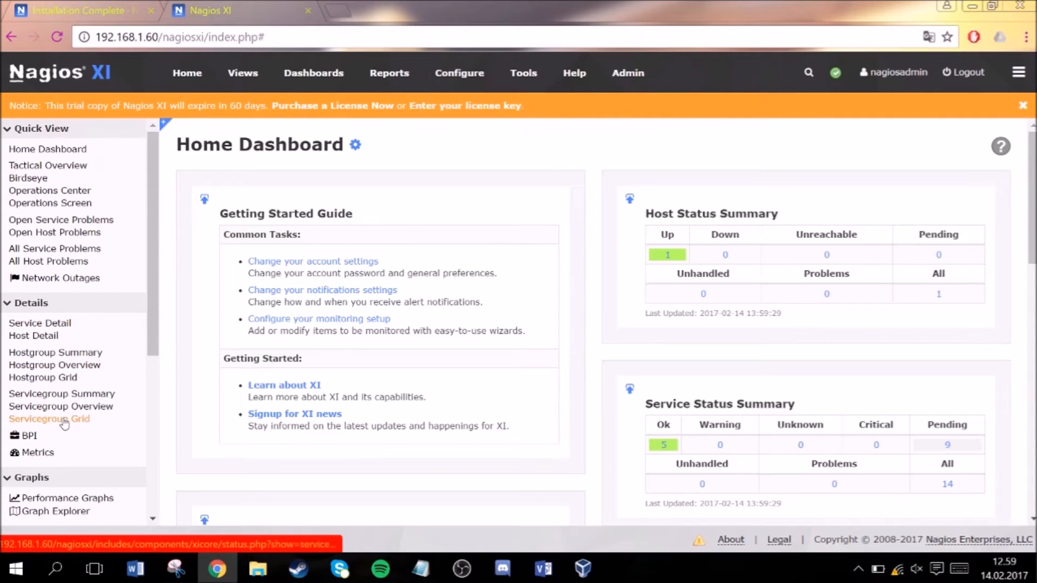
Open the Network Status Map from the dashboard and bring up the Configure menu
scroll(64, 425, "down", 5)
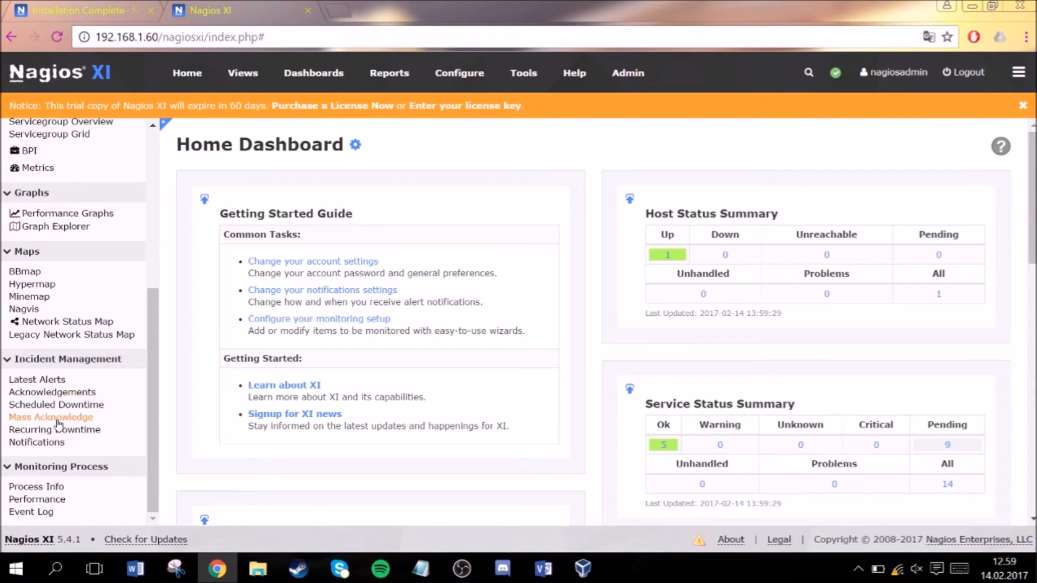
left_click(65, 324)
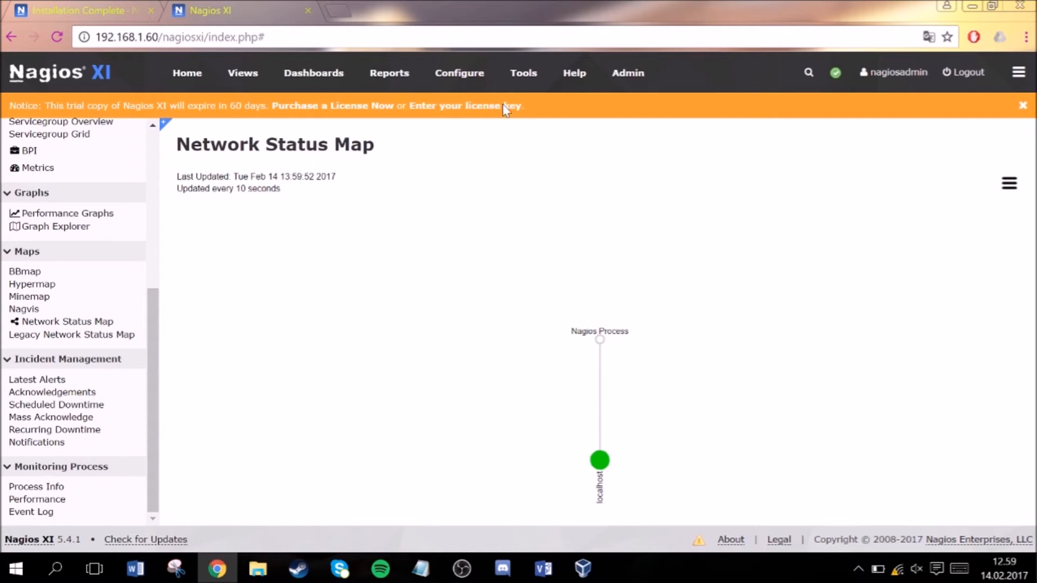
mouse_move(478, 83)
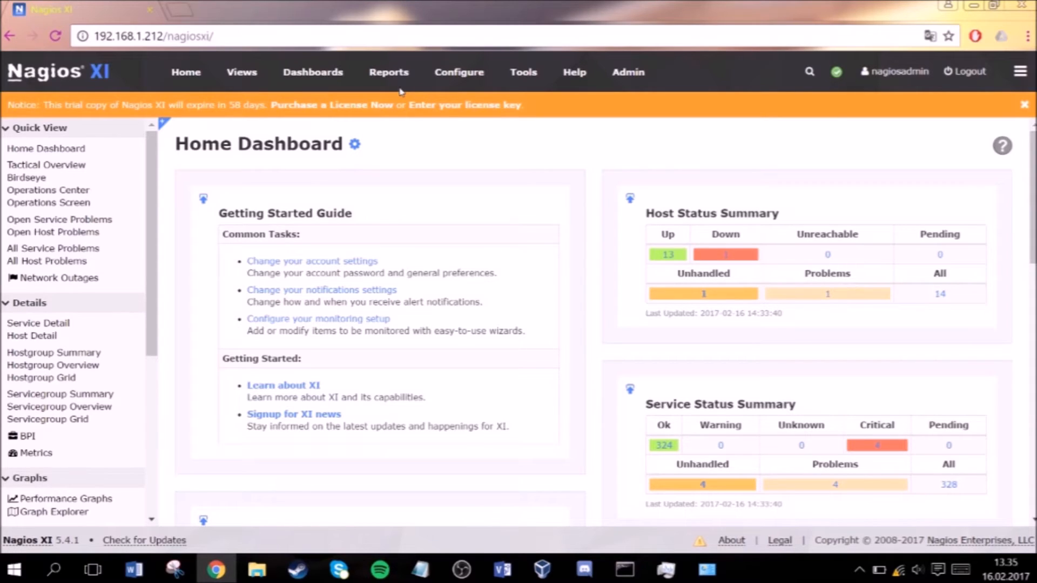
Open Configure > Configuration Wizards and scroll down to the Network Switch / Router wizard
mouse_move(448, 75)
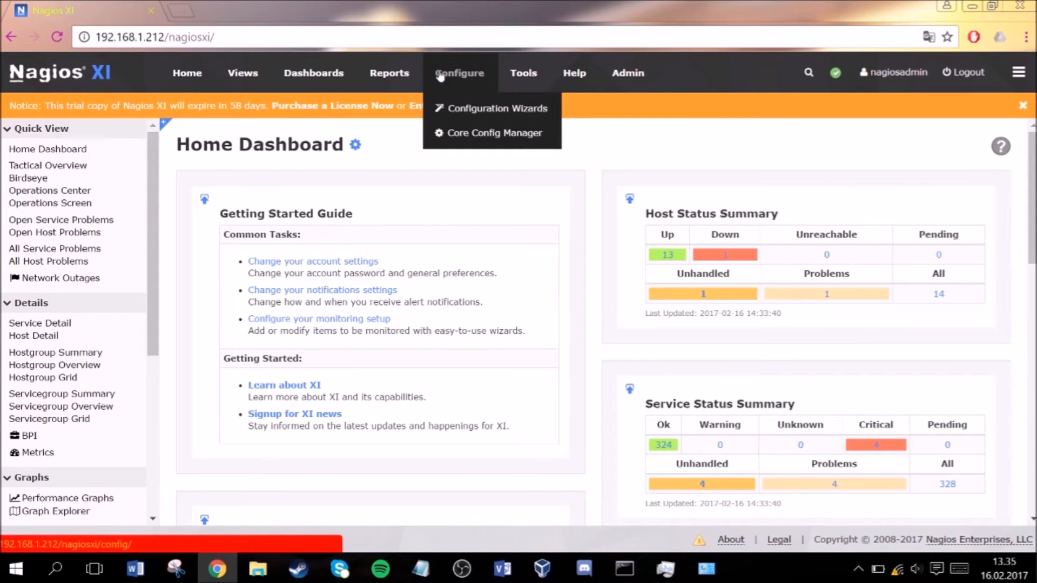
left_click(458, 110)
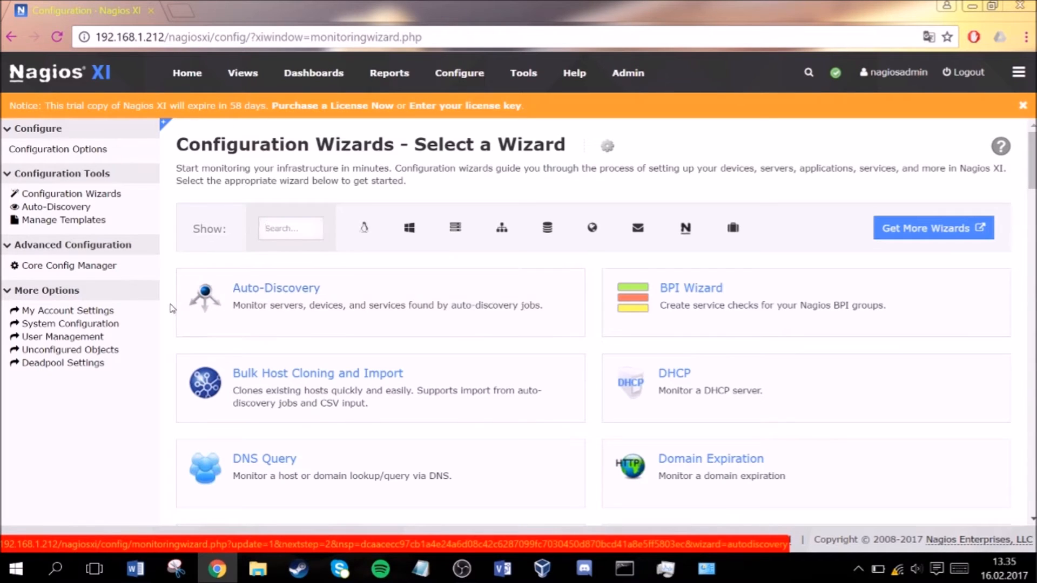
scroll(280, 309, "down", 9)
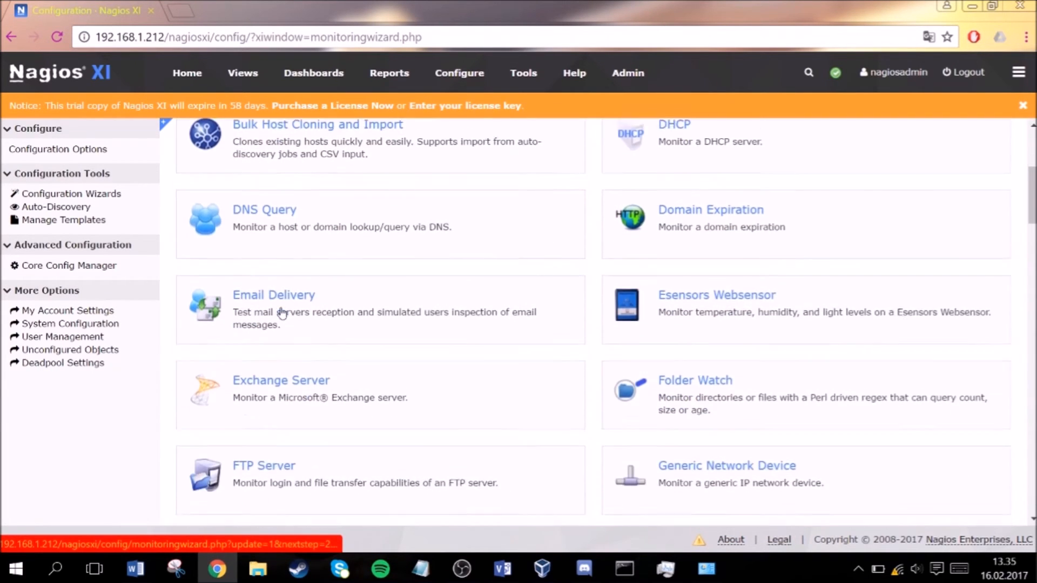
scroll(281, 312, "down", 12)
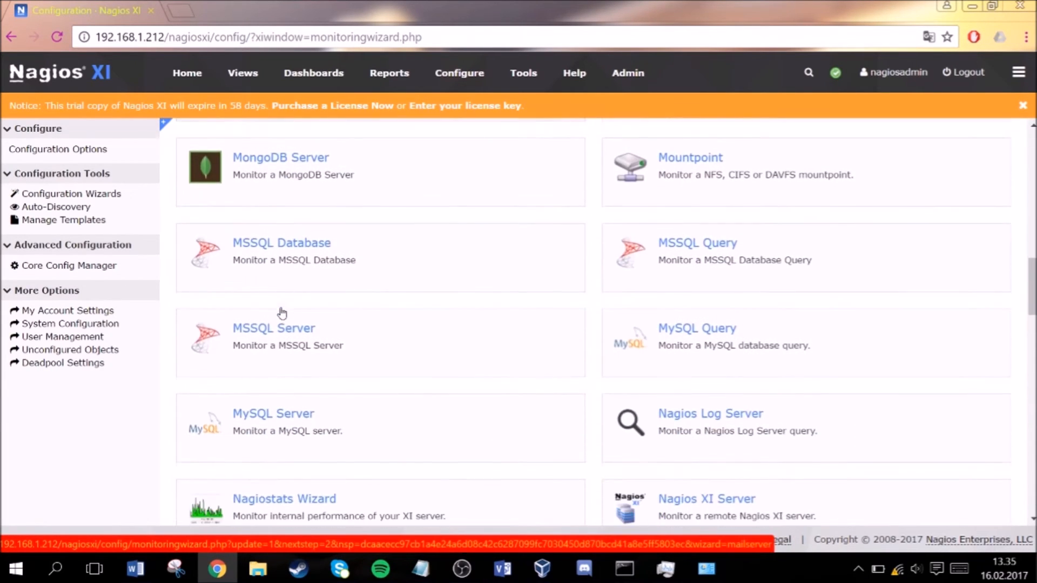
scroll(281, 312, "down", 8)
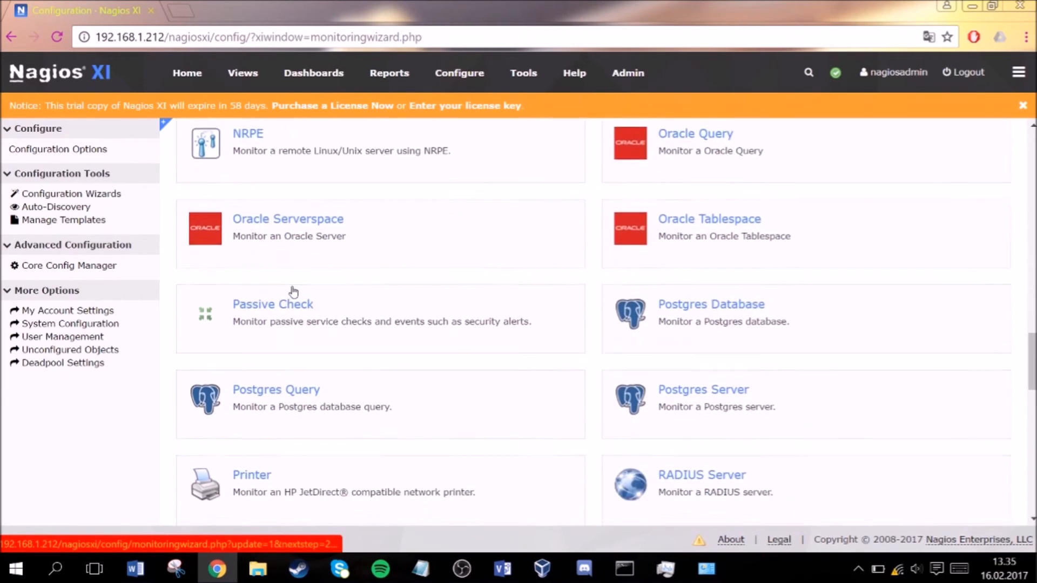
scroll(312, 285, "down", 5)
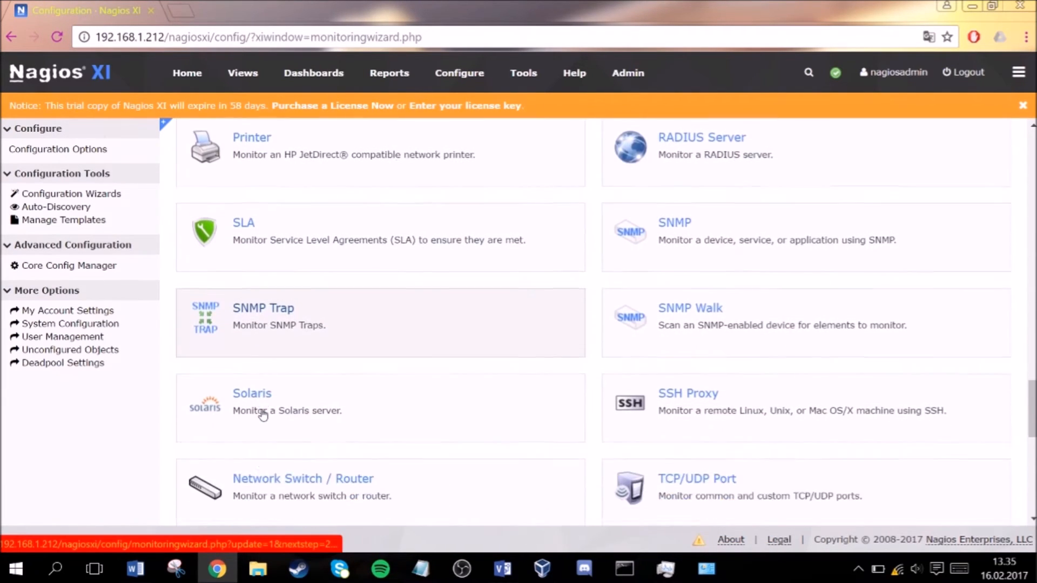
Run the Network Switch / Router wizard for 192.168.1.12 with SNMPv1 and continue to step 2
left_click(270, 389)
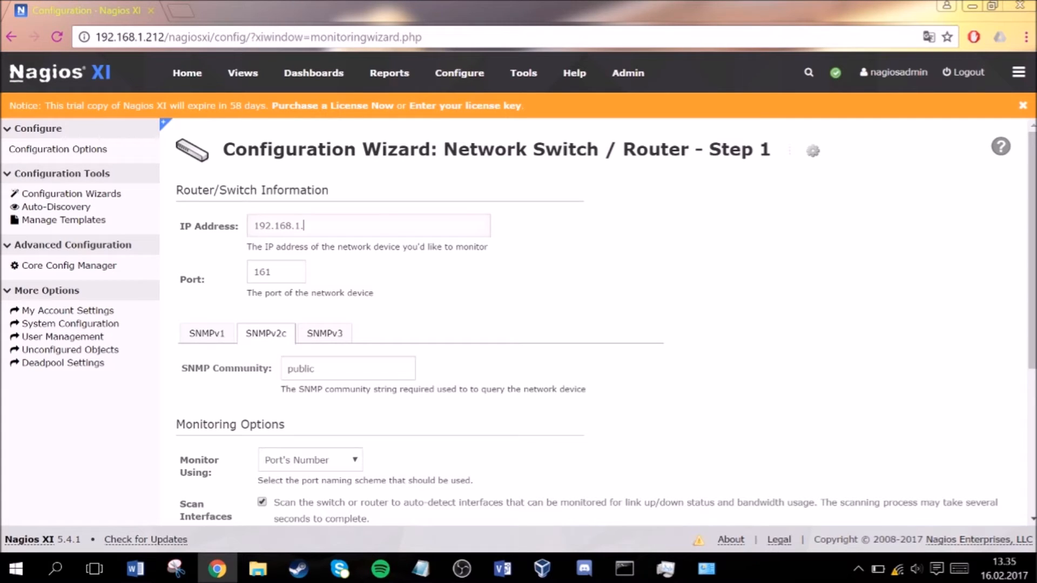
scroll(595, 325, "down", 1)
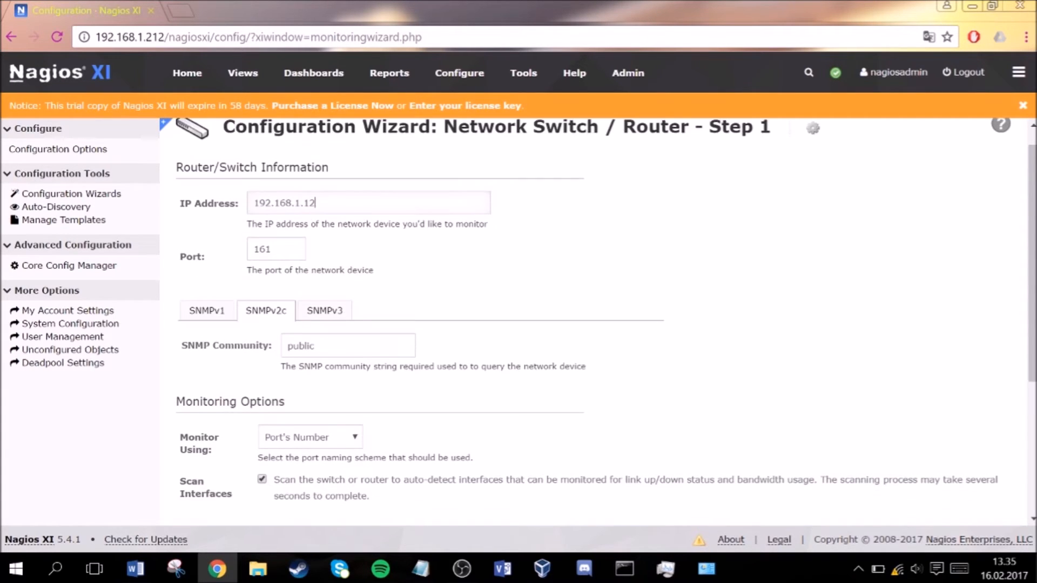
left_click(207, 257)
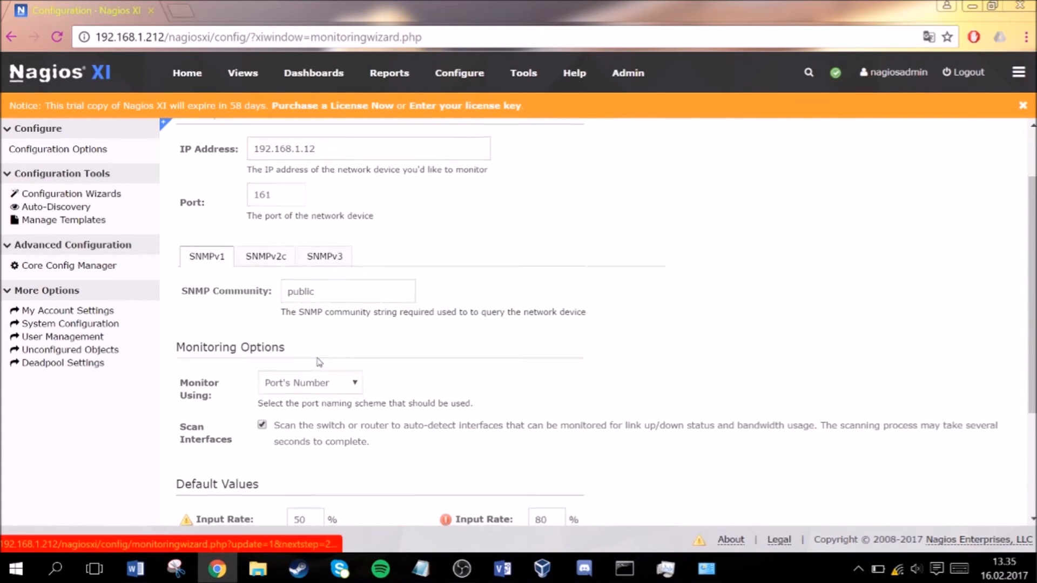
scroll(318, 362, "down", 3)
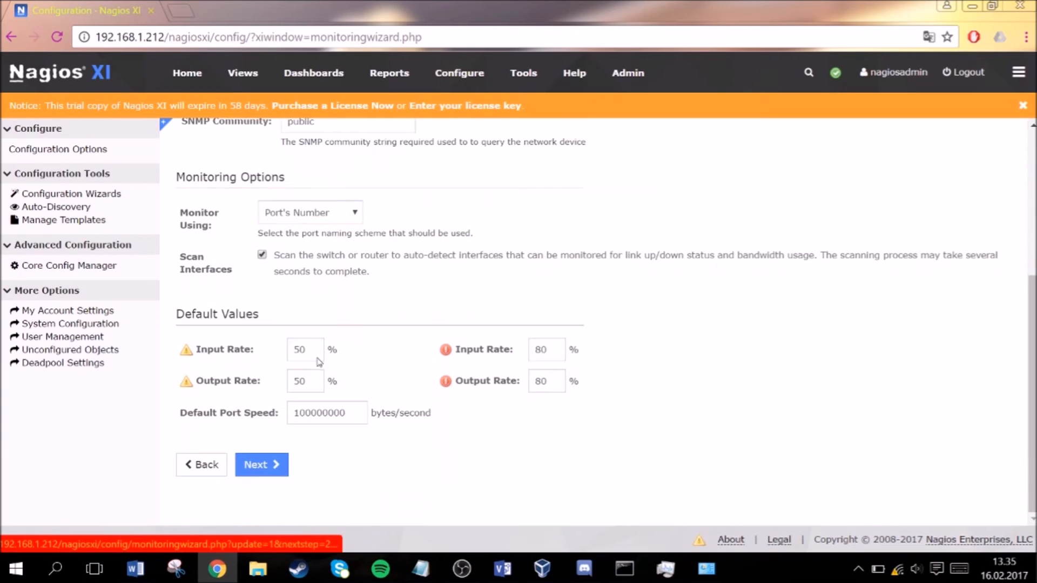
left_click(261, 465)
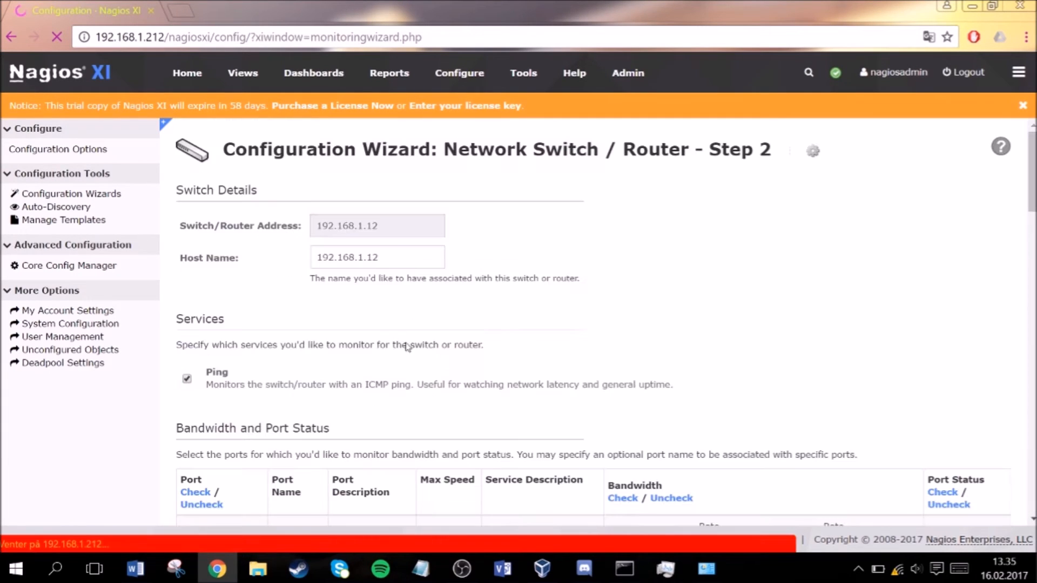
Set the switch's host name to the SW_HP template pasted from the Nagios.txt notes
left_click_drag(380, 257, 315, 258)
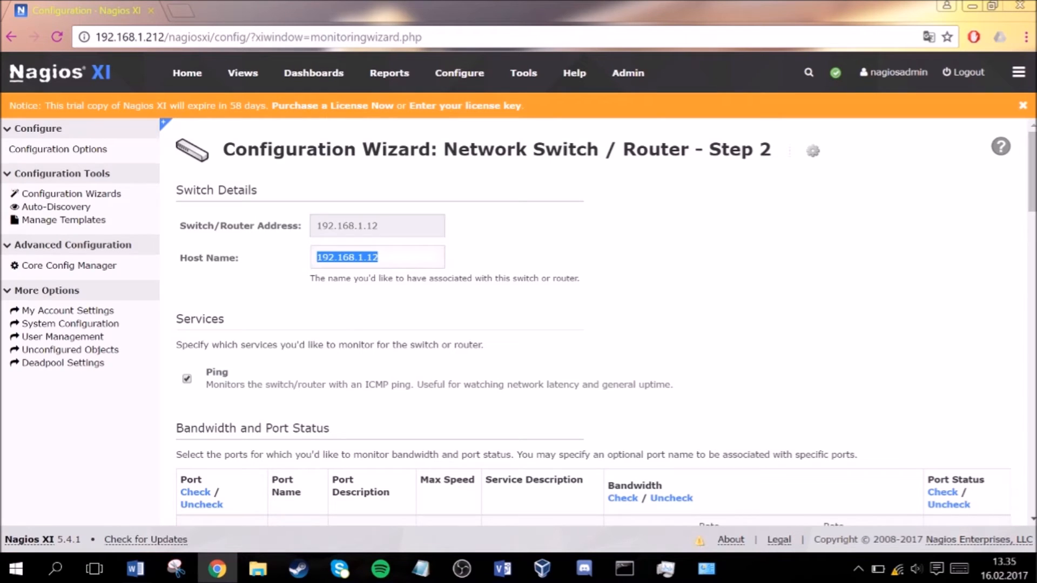
type("L")
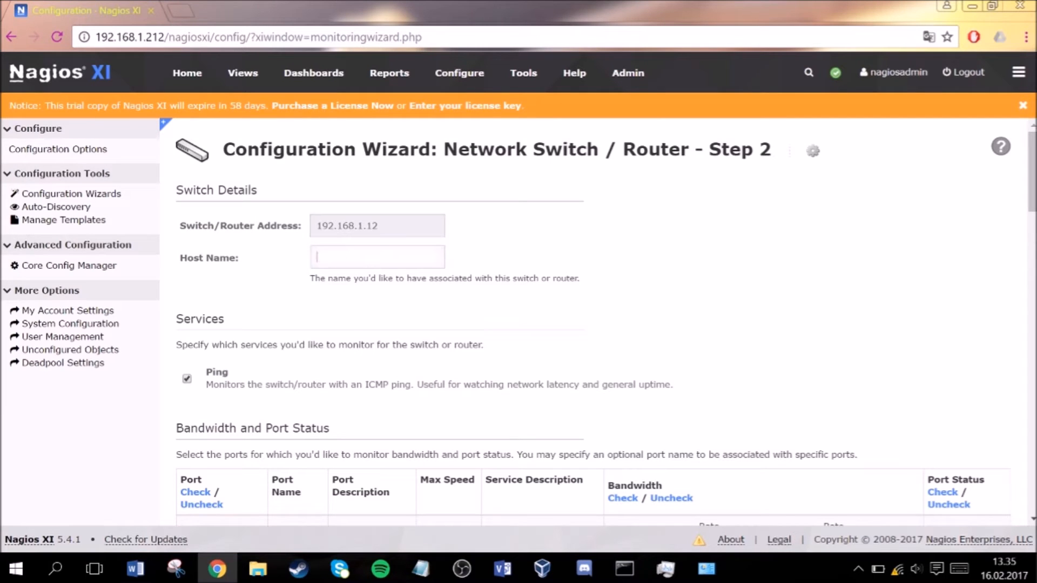
mouse_move(420, 569)
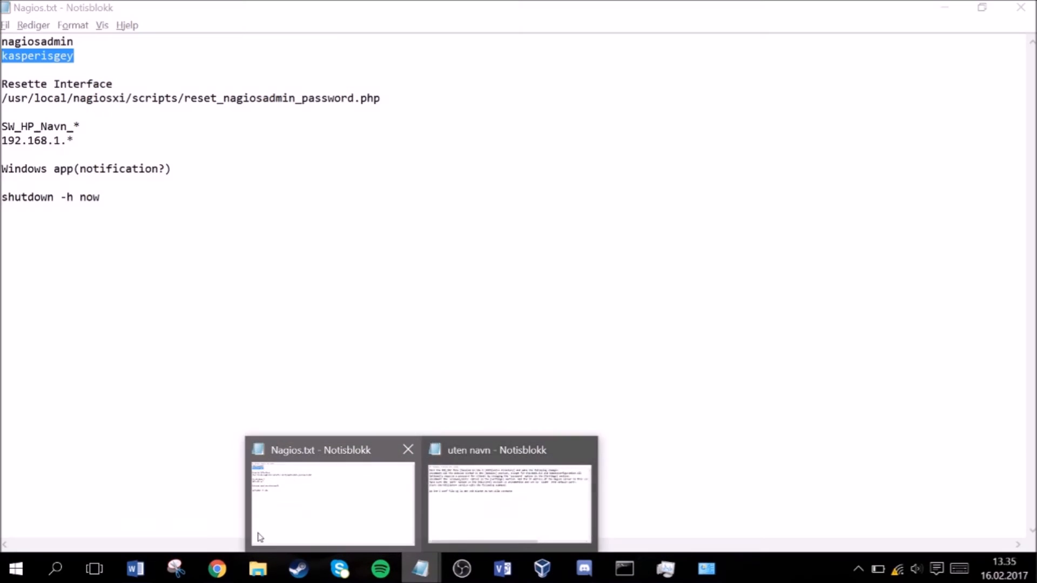
left_click(262, 536)
left_click_drag(556, 2, 1036, 32)
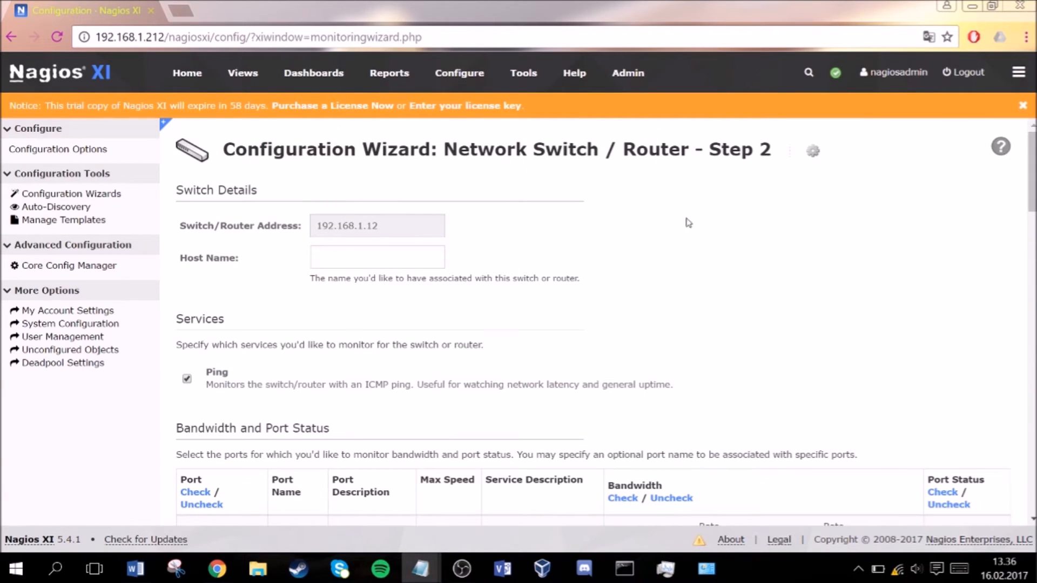
left_click(384, 257)
type("SW_HP_Navn_*")
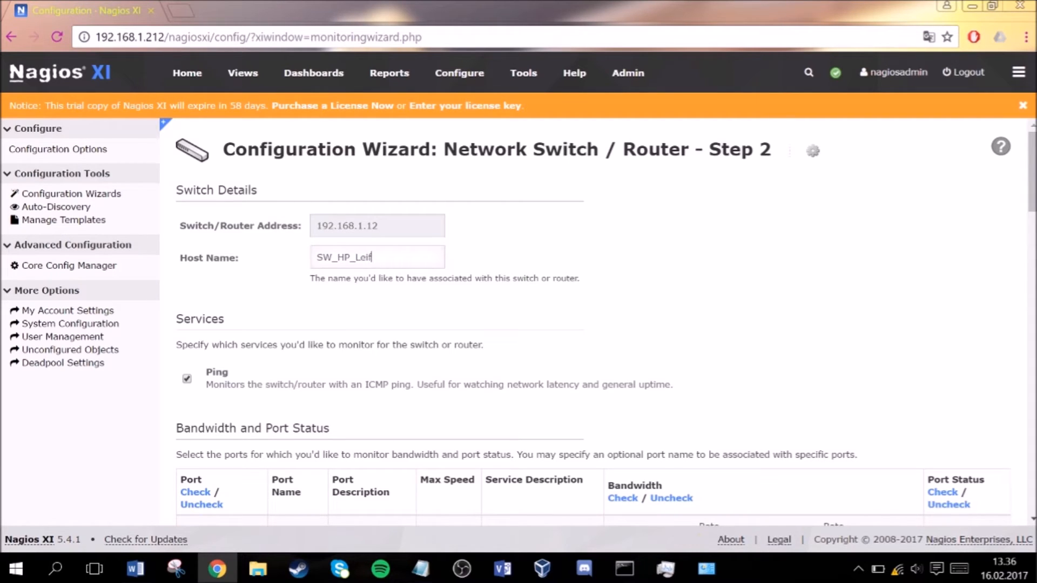
Uncheck Port Status monitoring for all ports and continue to step 3
scroll(413, 292, "down", 3)
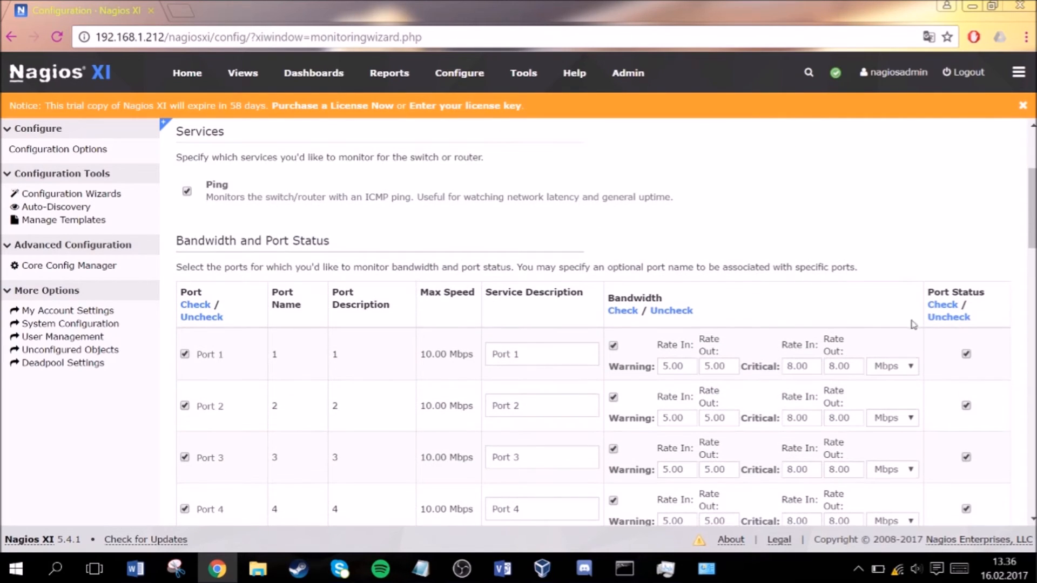
left_click(948, 317)
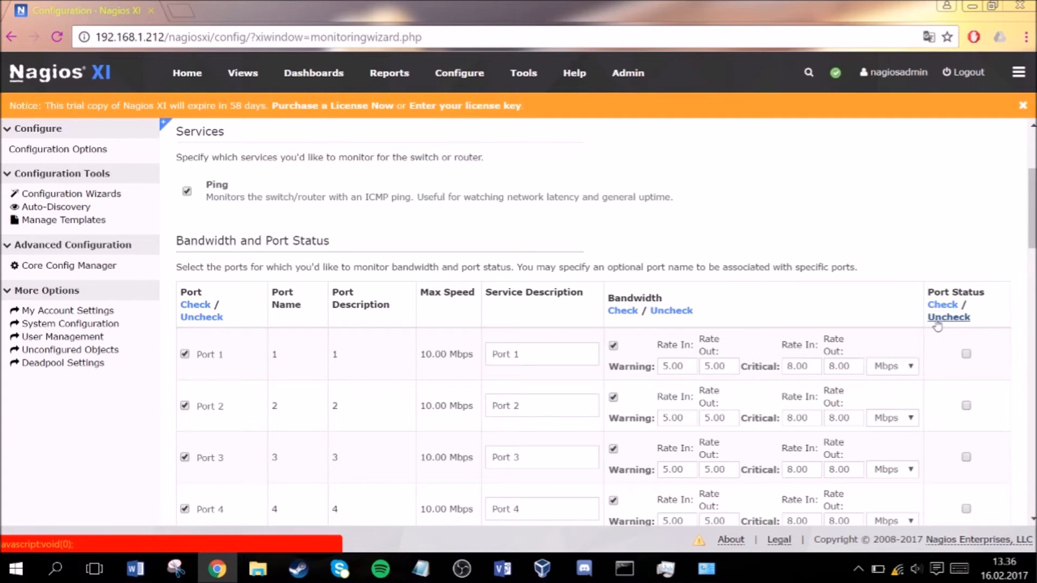
scroll(965, 351, "down", 3)
scroll(966, 361, "down", 3)
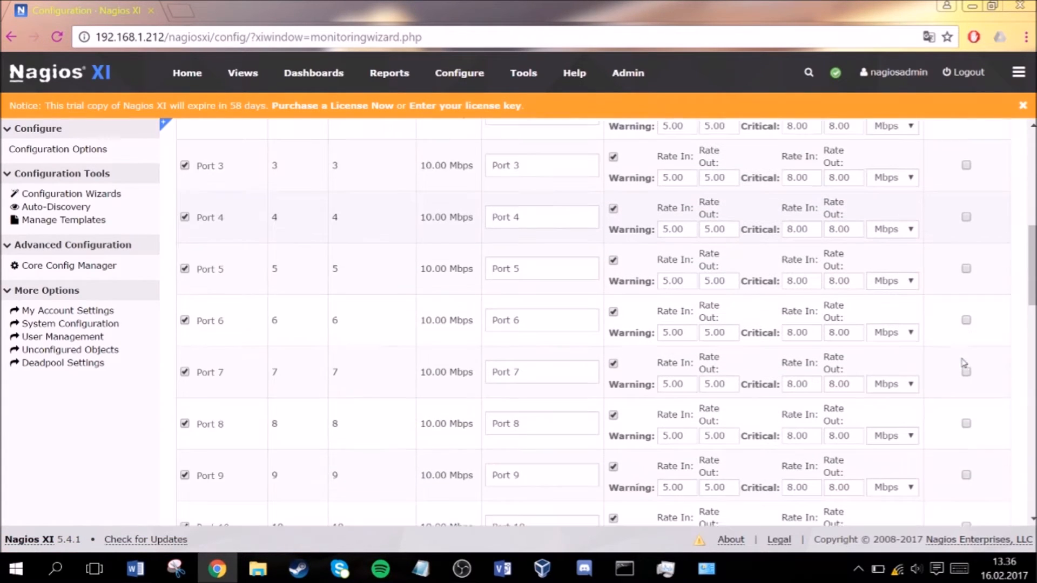
scroll(966, 361, "up", 5)
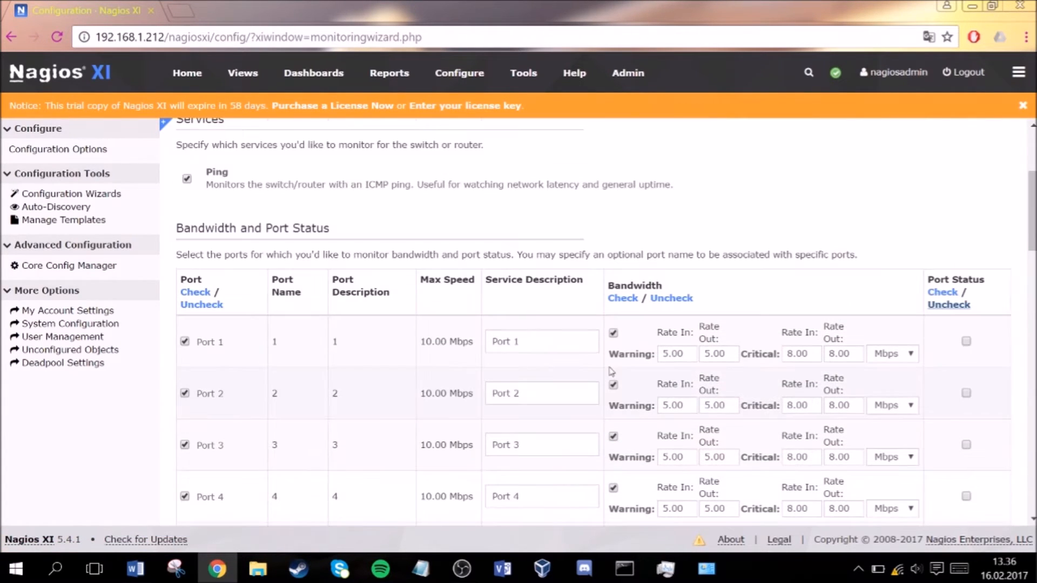
right_click(209, 187)
left_click(186, 179)
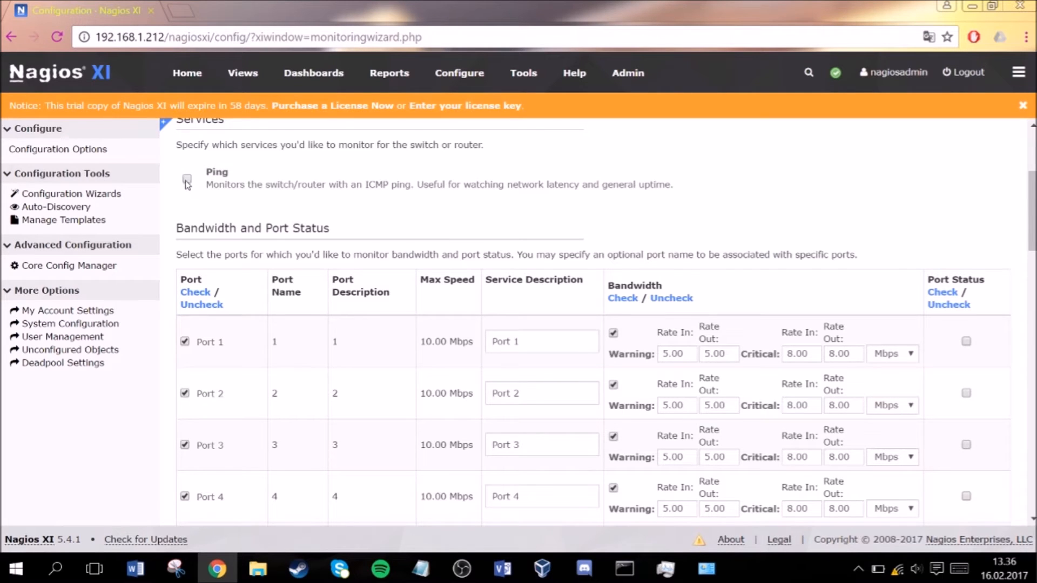
scroll(393, 275, "down", 15)
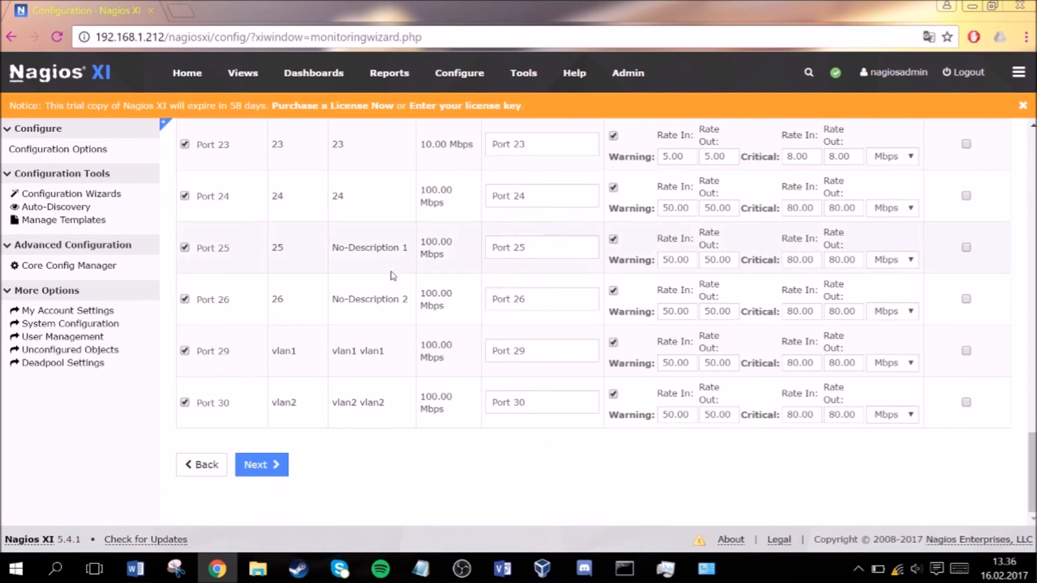
left_click(269, 469)
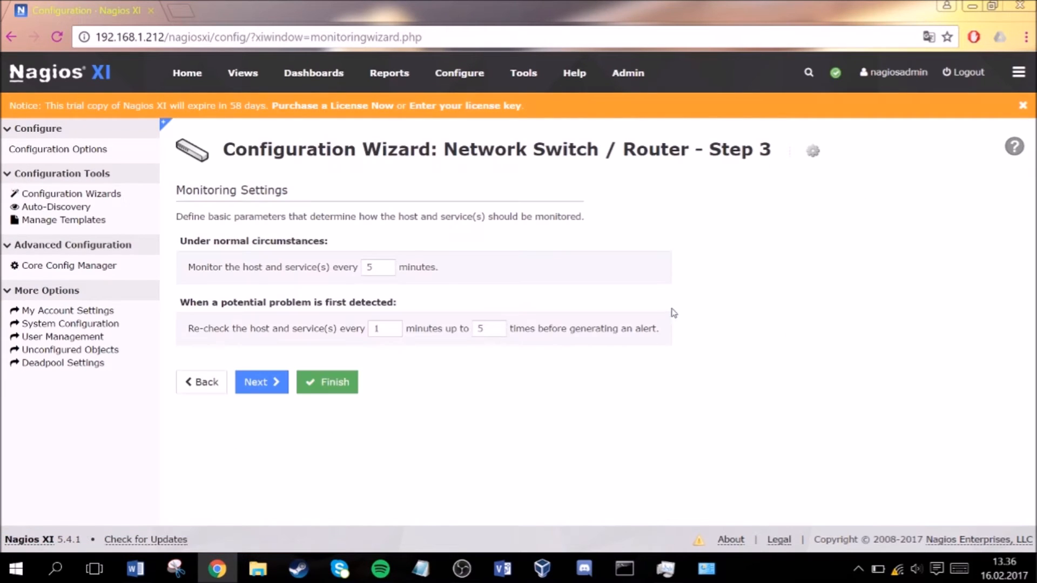
Finish the switch wizard to add SW_HP_Leif_12, then go back to the Home Dashboard
left_click(316, 388)
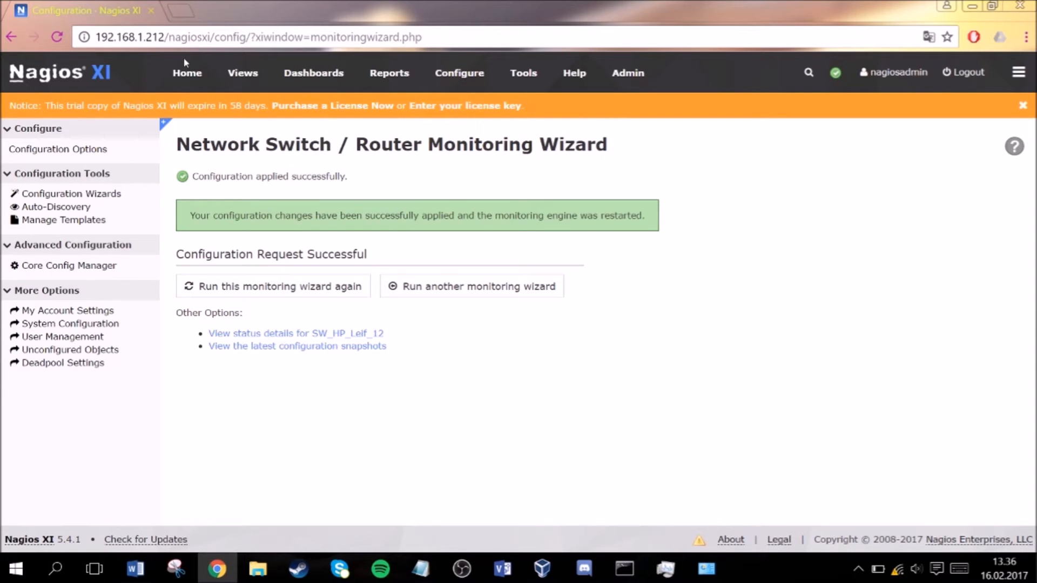
left_click(187, 75)
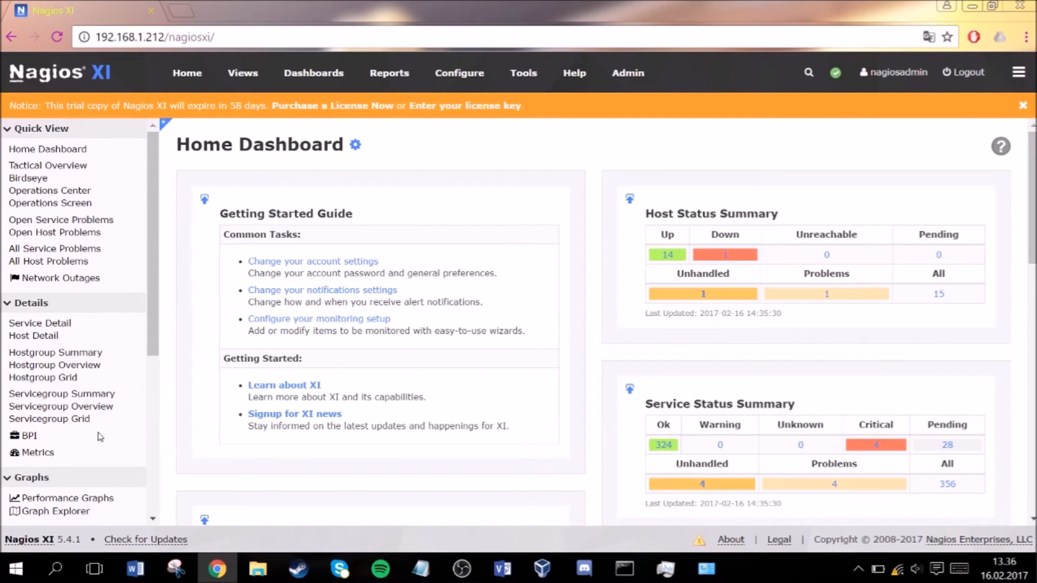
Open the Network Status Map and pan it to bring the Windows server nodes into view
scroll(62, 433, "down", 3)
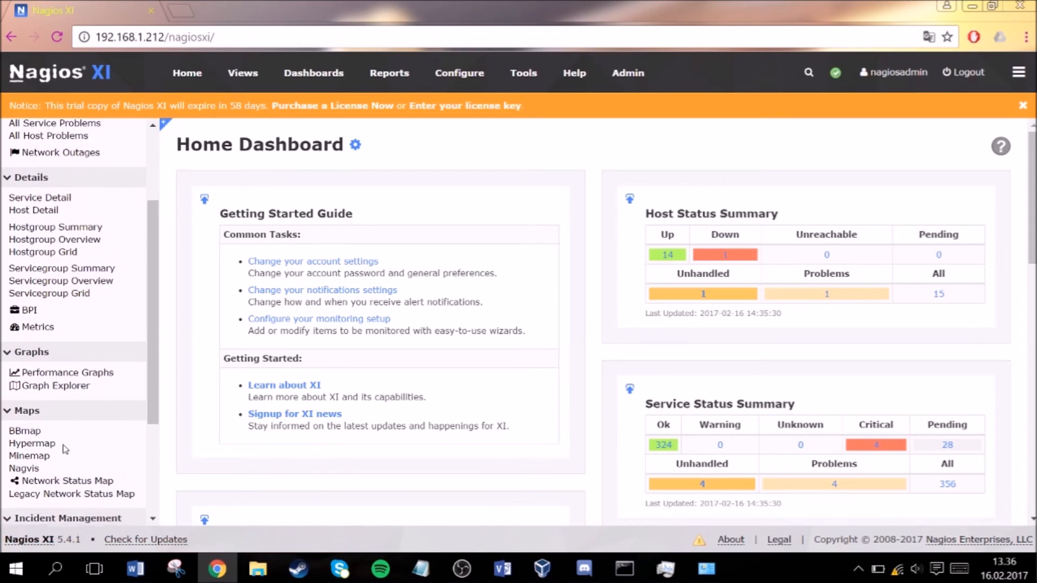
left_click(60, 442)
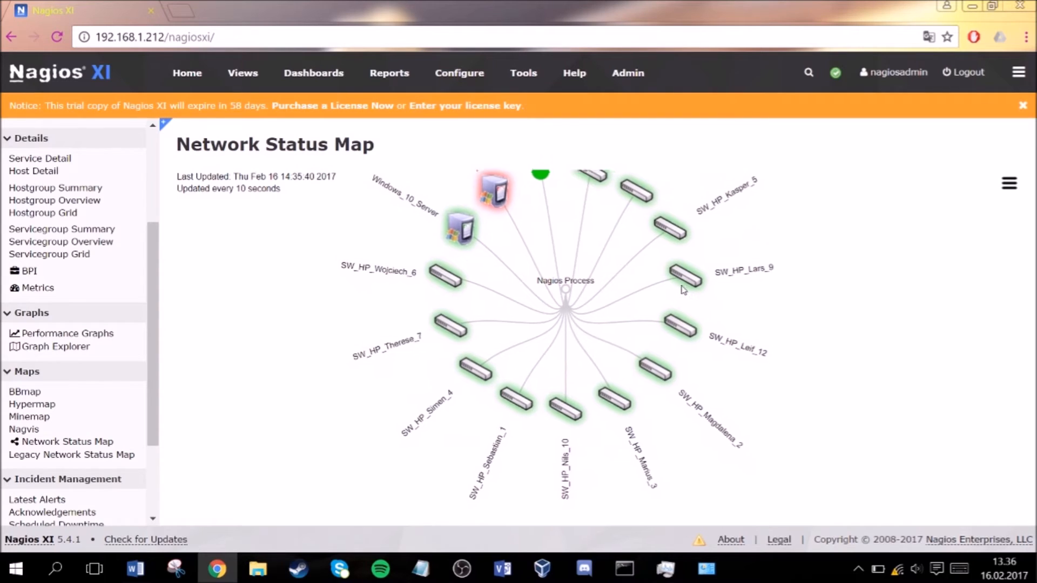
left_click_drag(672, 274, 553, 382)
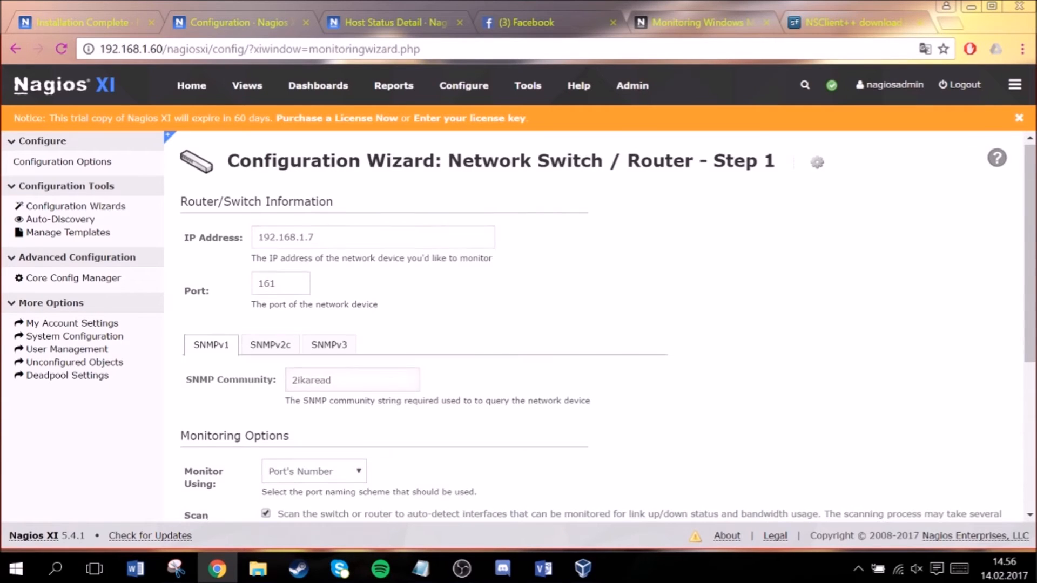
Advance the switch wizard to step 2 and replace the host name with 'vW_HP_5'
scroll(369, 404, "down", 2)
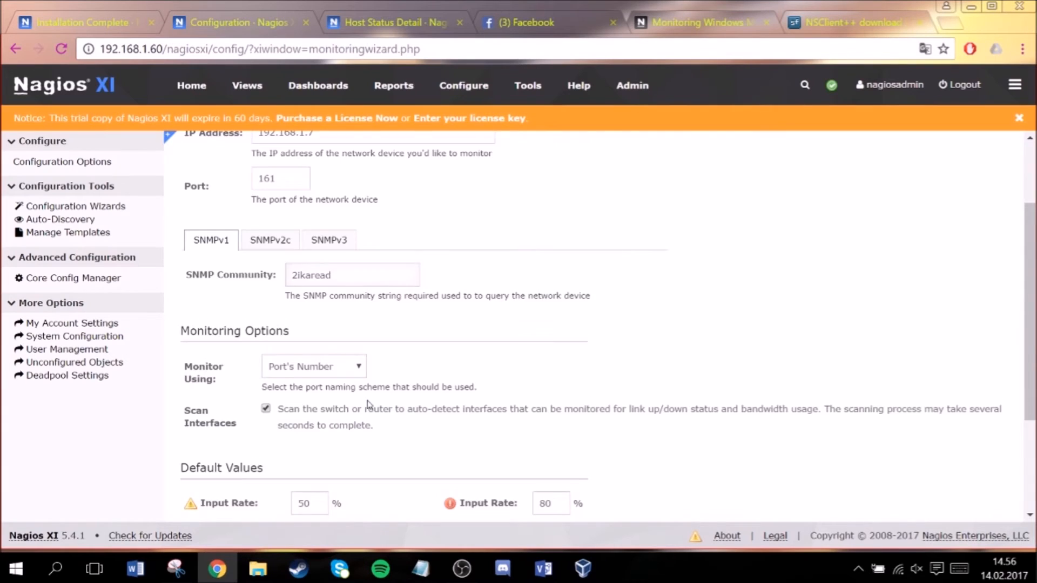
scroll(369, 404, "down", 3)
left_click(272, 462)
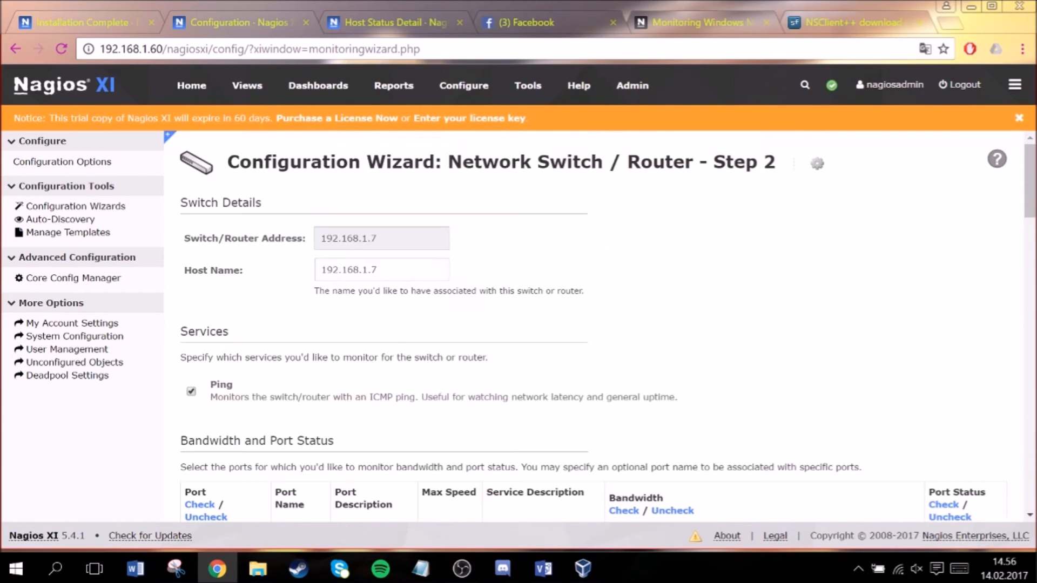
double_click(349, 270)
type("vW_HP_5")
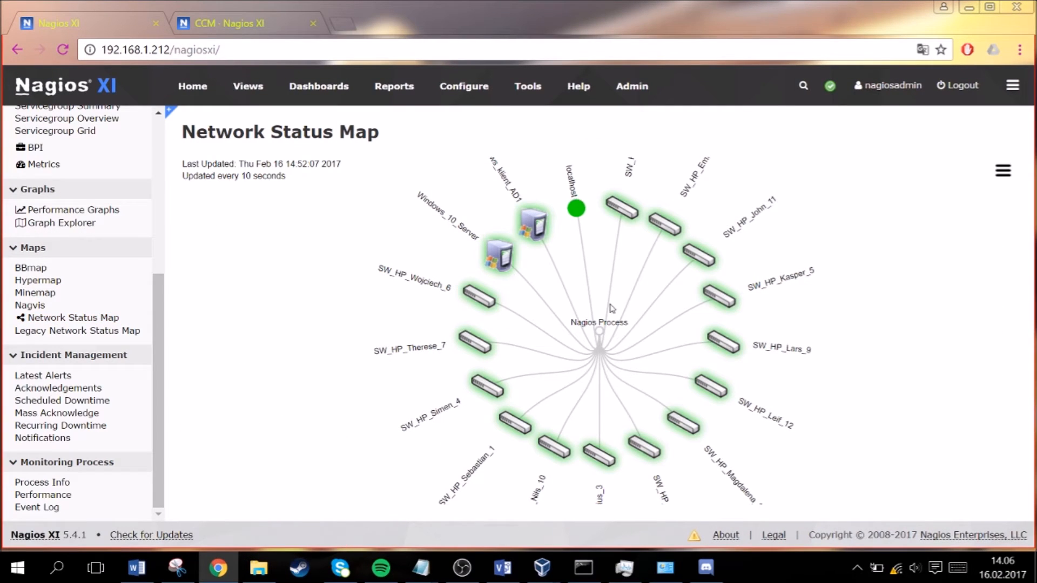
Open the BBmap status grid and bring up SW_HP_Daniel_8's Host Status Detail
left_click(42, 271)
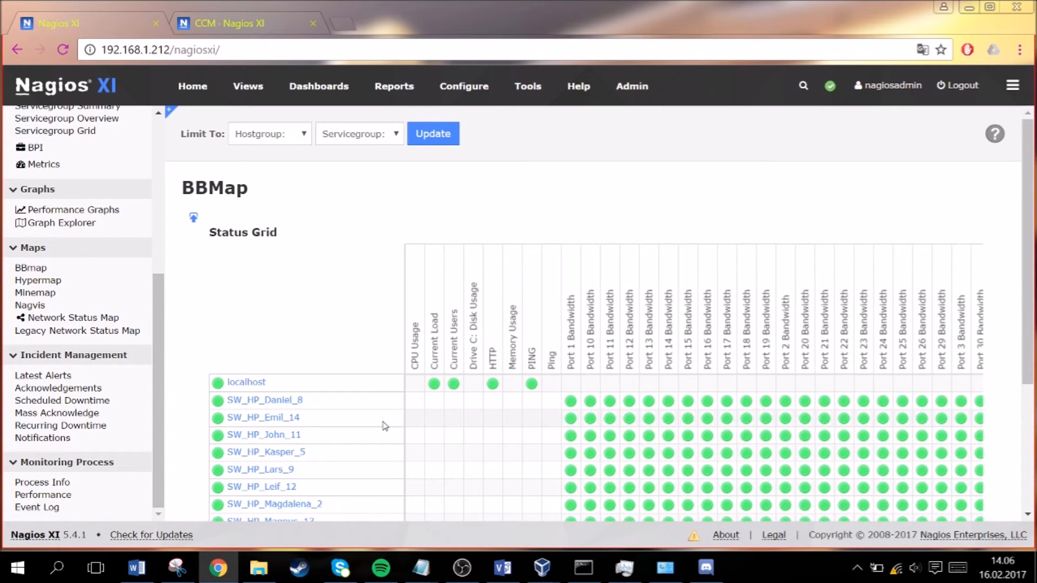
scroll(387, 426, "down", 1)
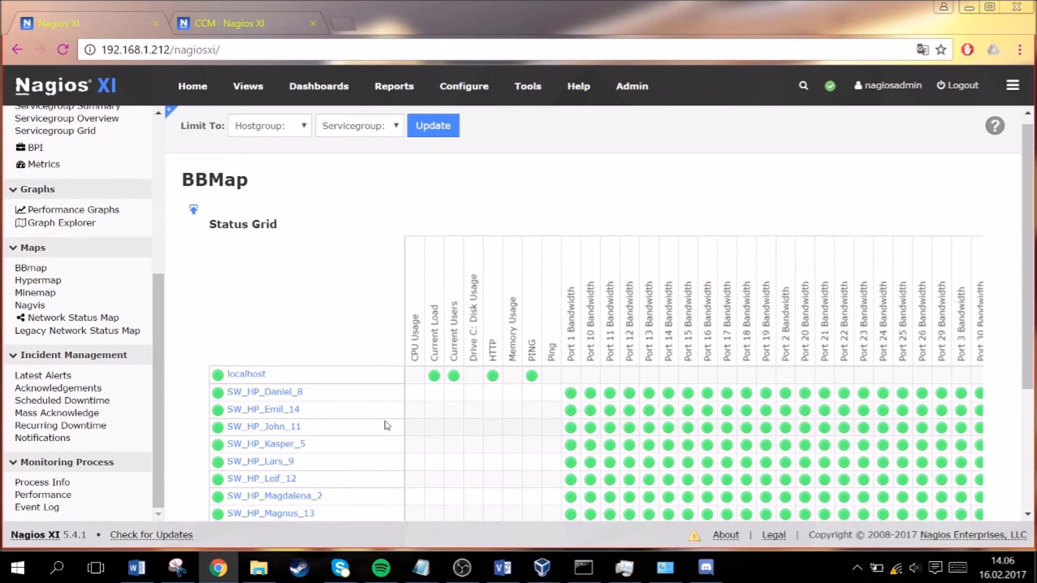
scroll(386, 426, "down", 2)
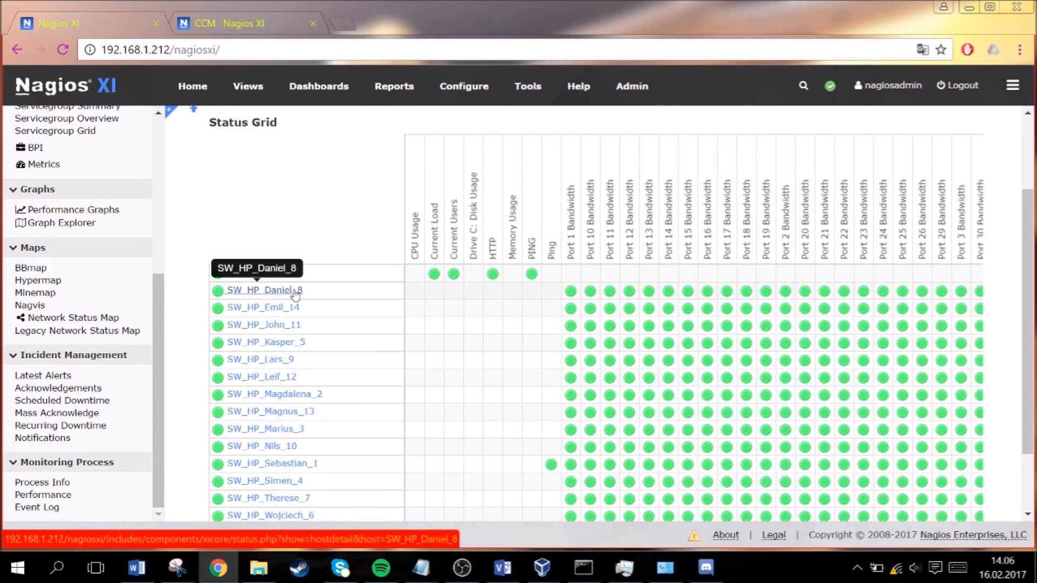
left_click(295, 291)
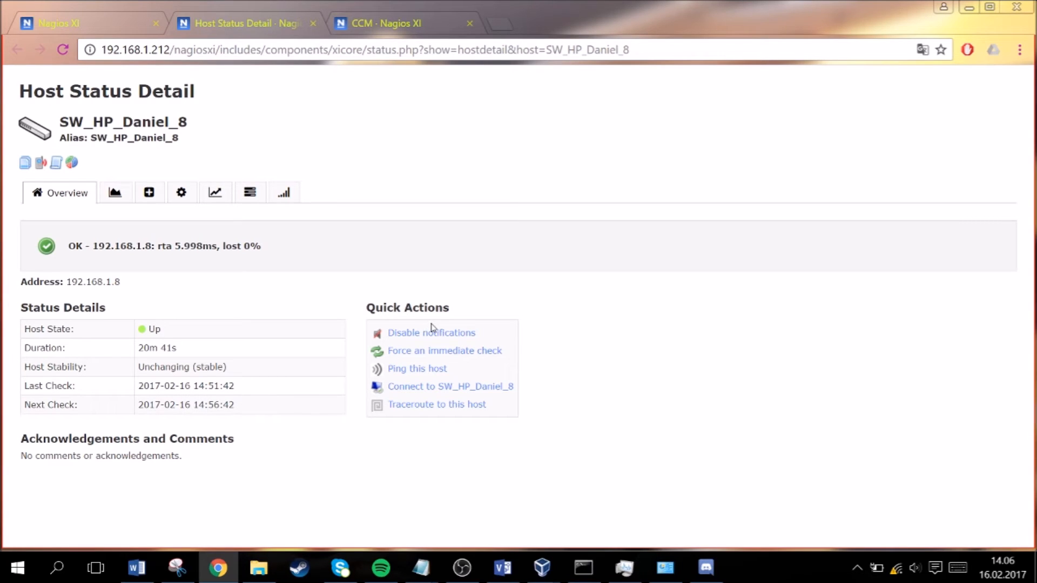
Re-configure SW_HP_Daniel_8 to its Host Parents list, then switch over to the Visio diagram
left_click(181, 192)
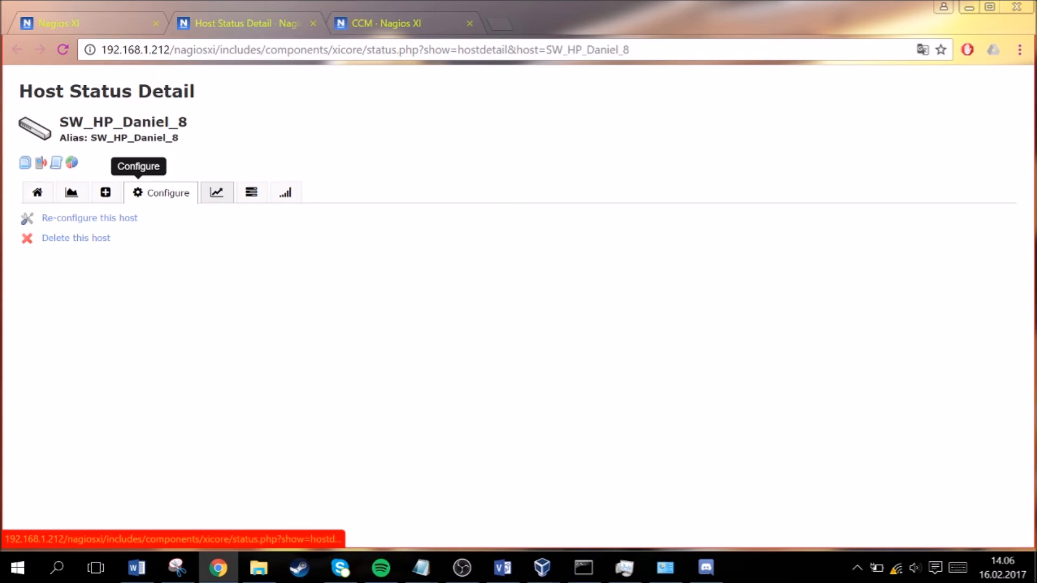
left_click(123, 221)
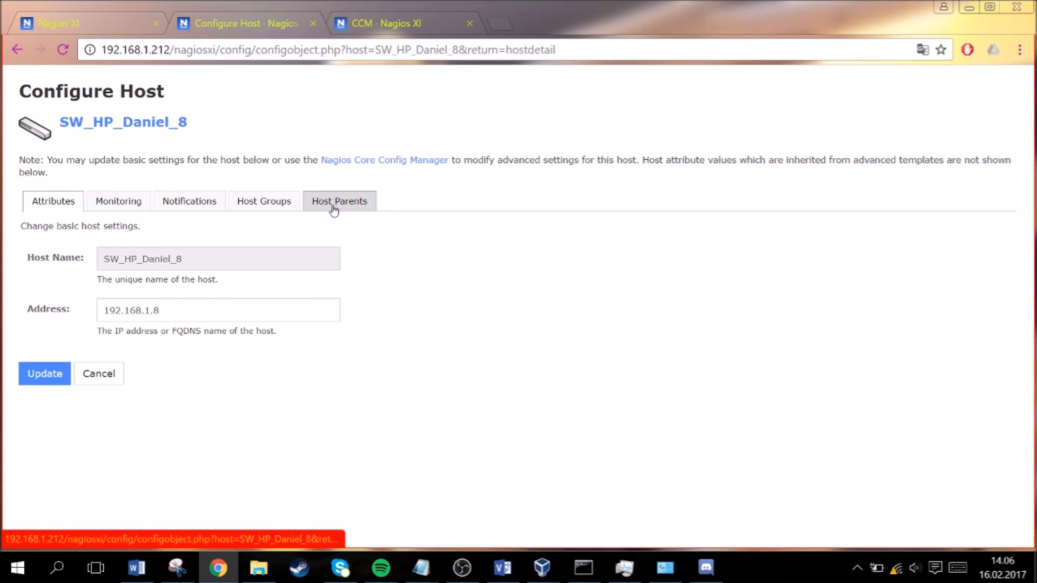
left_click(330, 203)
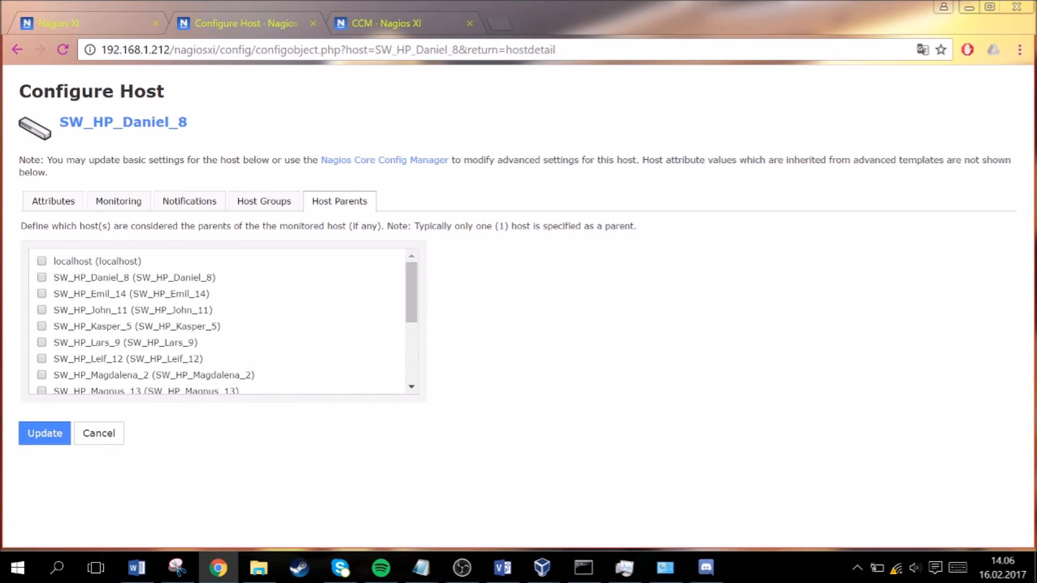
key("alt+Tab")
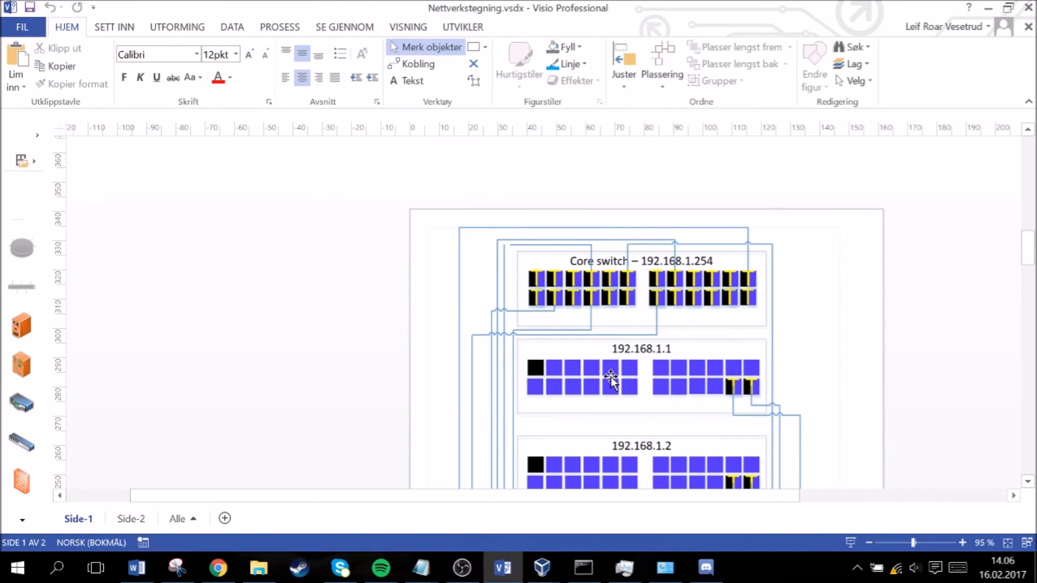
In Visio, follow the 192.168.1.8 switch's uplink cable to its upstream device, then move Visio aside
scroll(611, 375, "down", 3)
left_click_drag(720, 13, 486, 1)
scroll(546, 302, "down", 11)
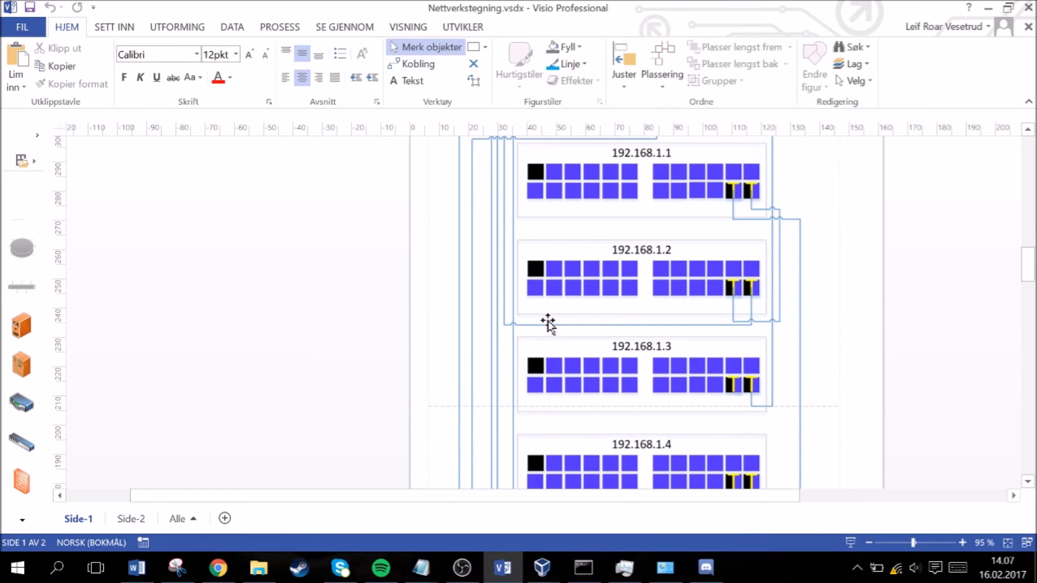
scroll(550, 325, "down", 3)
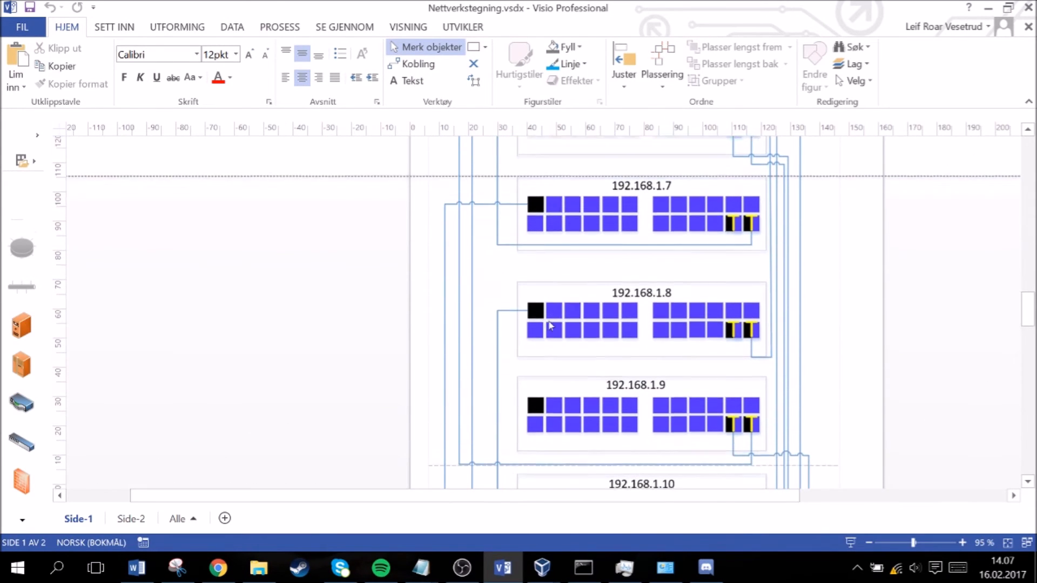
left_click(750, 332)
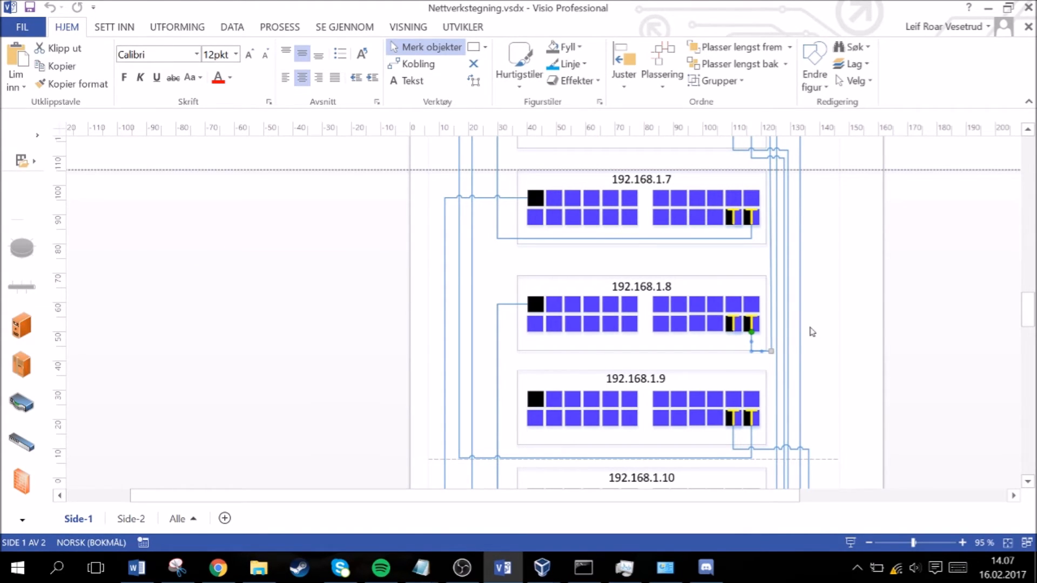
scroll(811, 332, "up", 1)
scroll(813, 332, "up", 4)
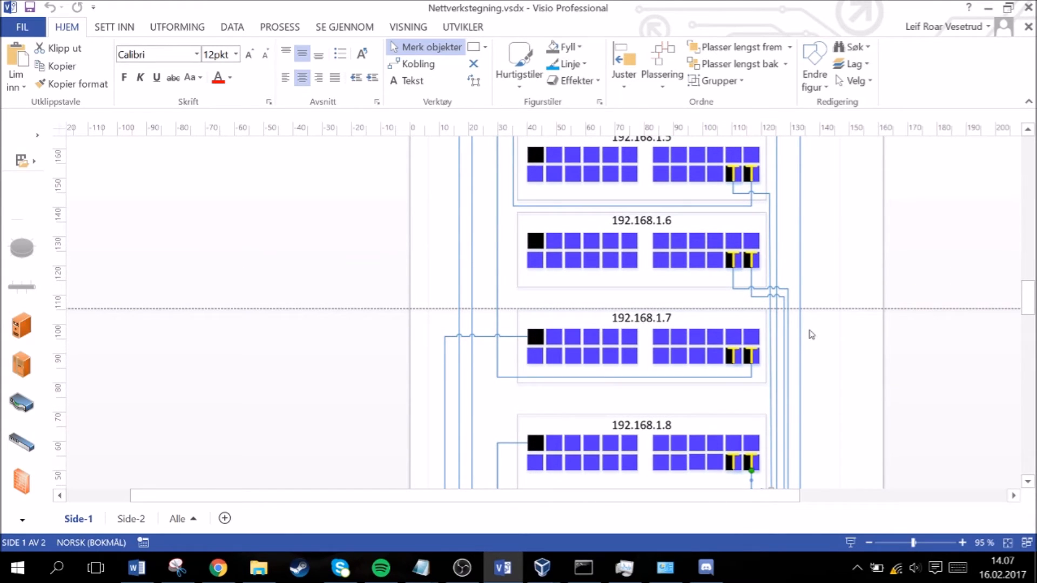
scroll(811, 335, "up", 1)
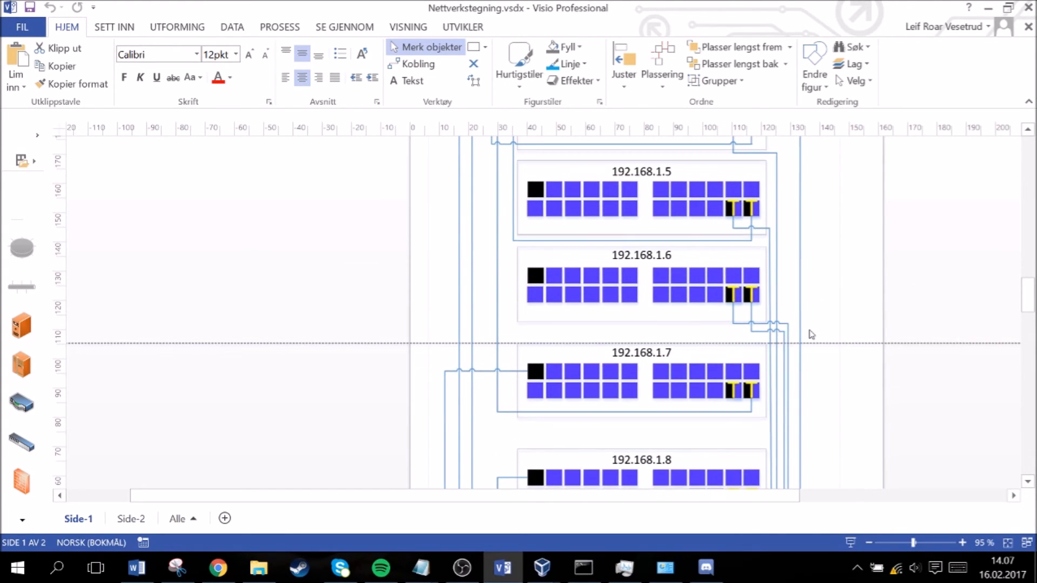
left_click_drag(906, 11, 1036, 38)
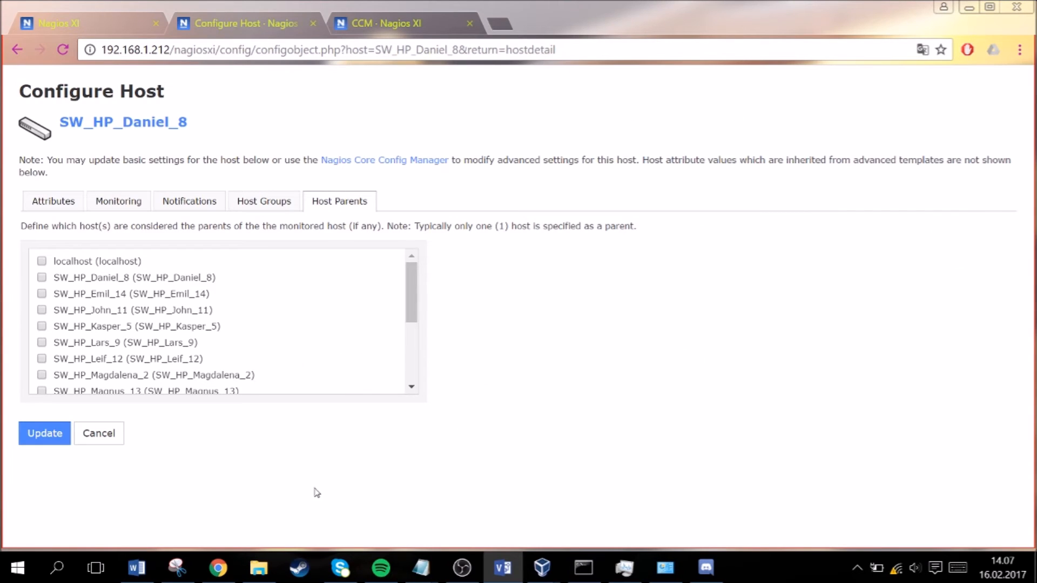
Set SW_HP_Kasper_5 as SW_HP_Daniel_8's parent, apply it, and return to the status grid
scroll(119, 337, "down", 1)
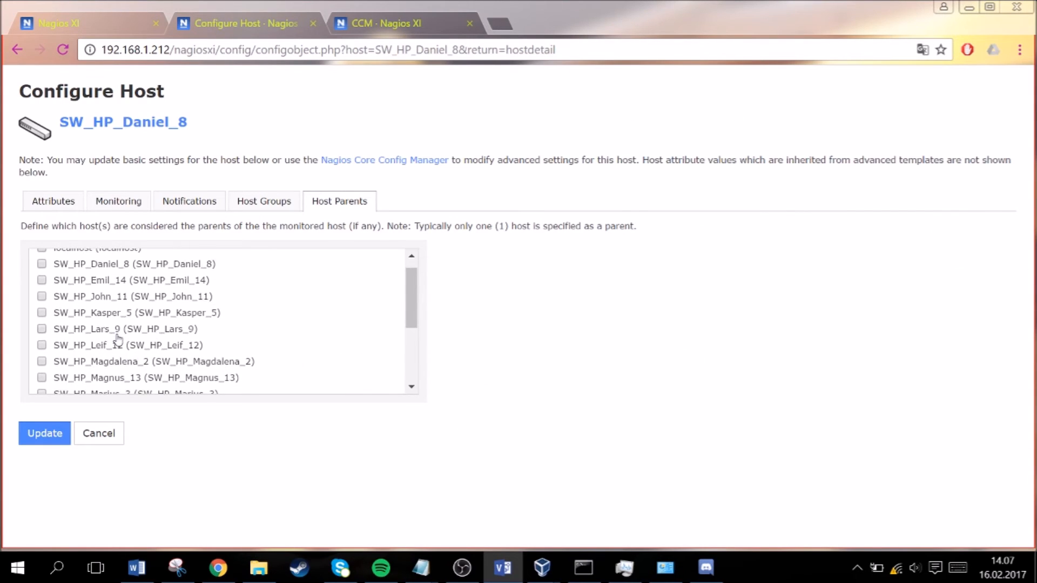
left_click(82, 319)
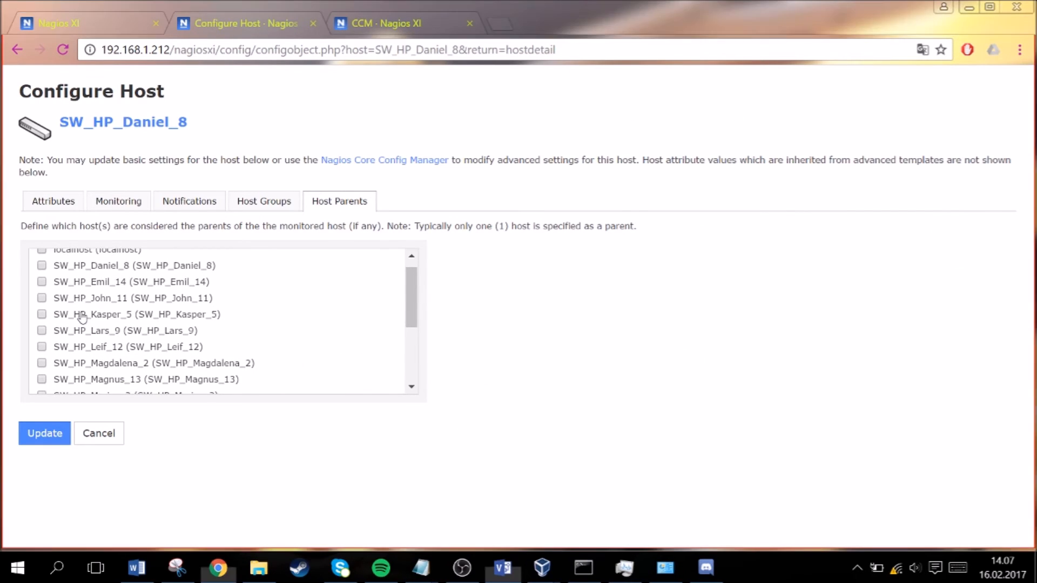
left_click(64, 433)
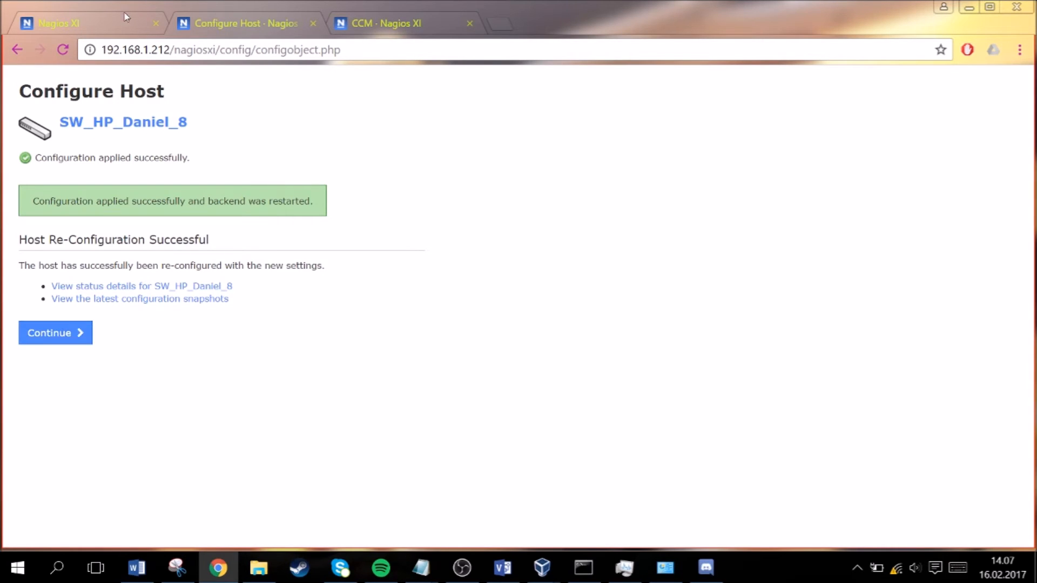
left_click(116, 24)
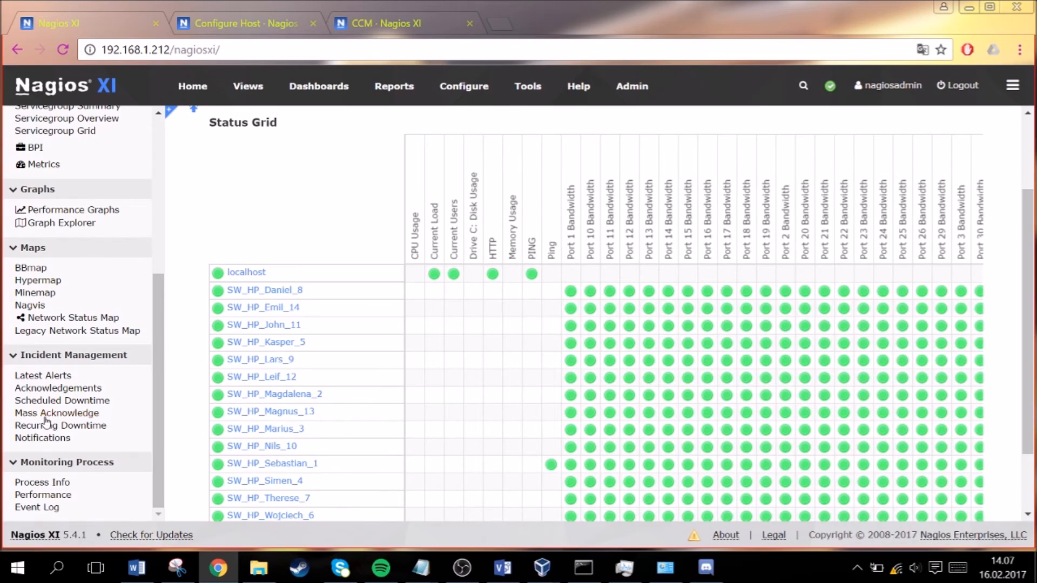
Open the Network Status Map, then bring up the Configure menu on the Home Dashboard
left_click(47, 322)
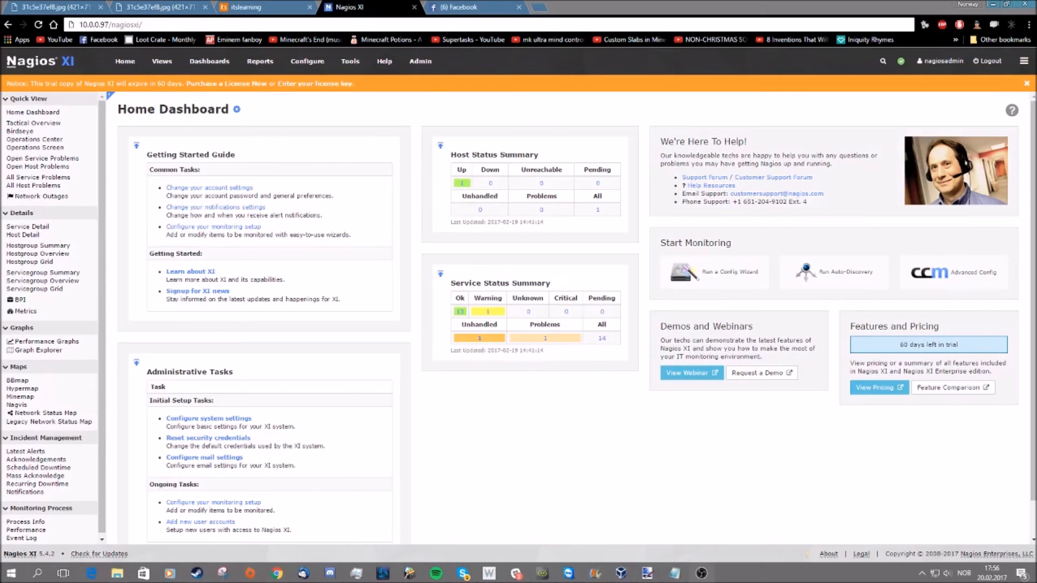
mouse_move(305, 67)
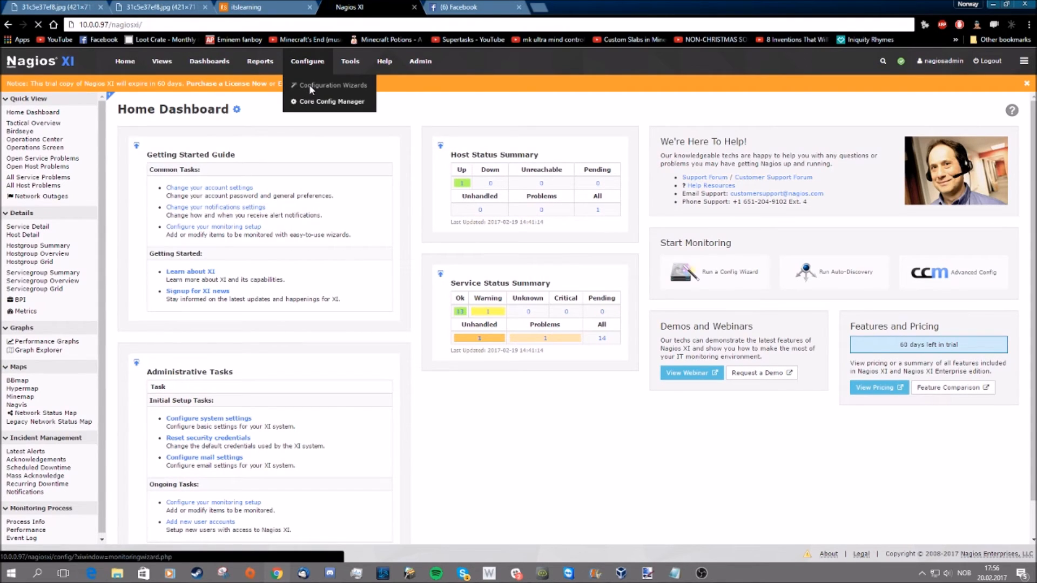
From Configuration Wizards, dismiss the intro tour and launch the Windows Server wizard
left_click(309, 85)
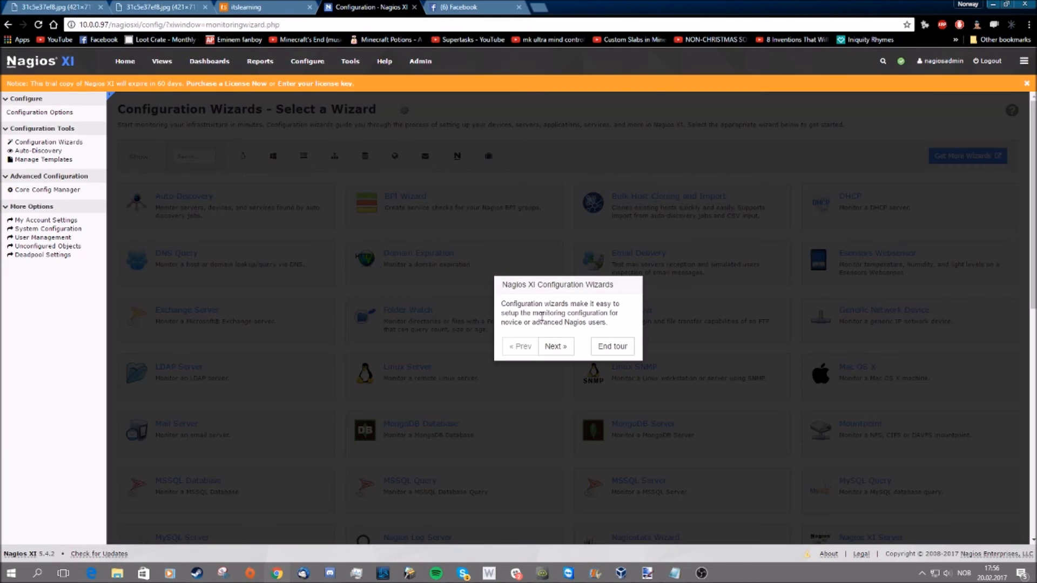
left_click(608, 346)
scroll(649, 312, "down", 2)
scroll(650, 313, "down", 5)
scroll(650, 312, "down", 2)
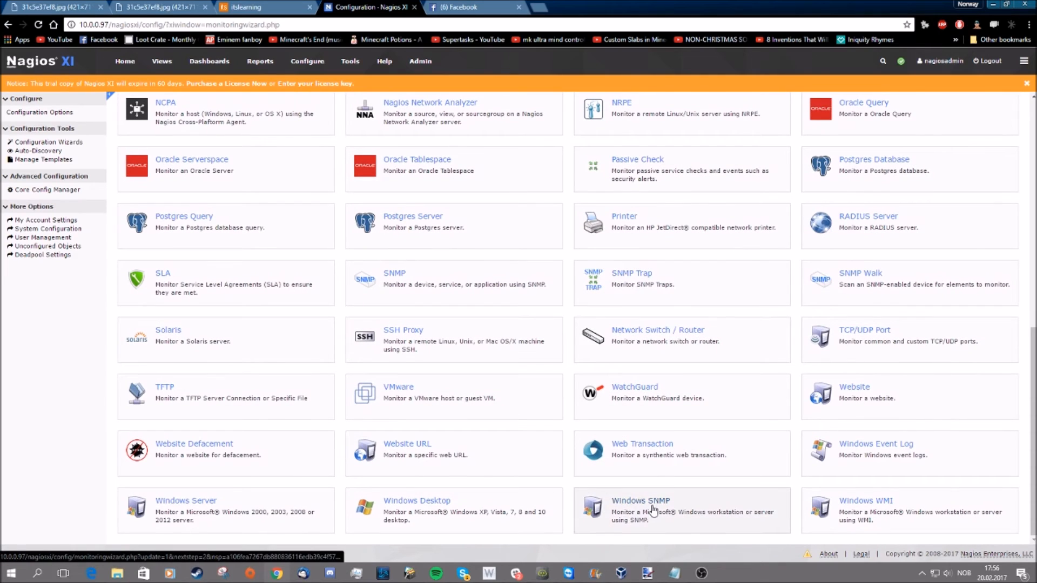
left_click(252, 500)
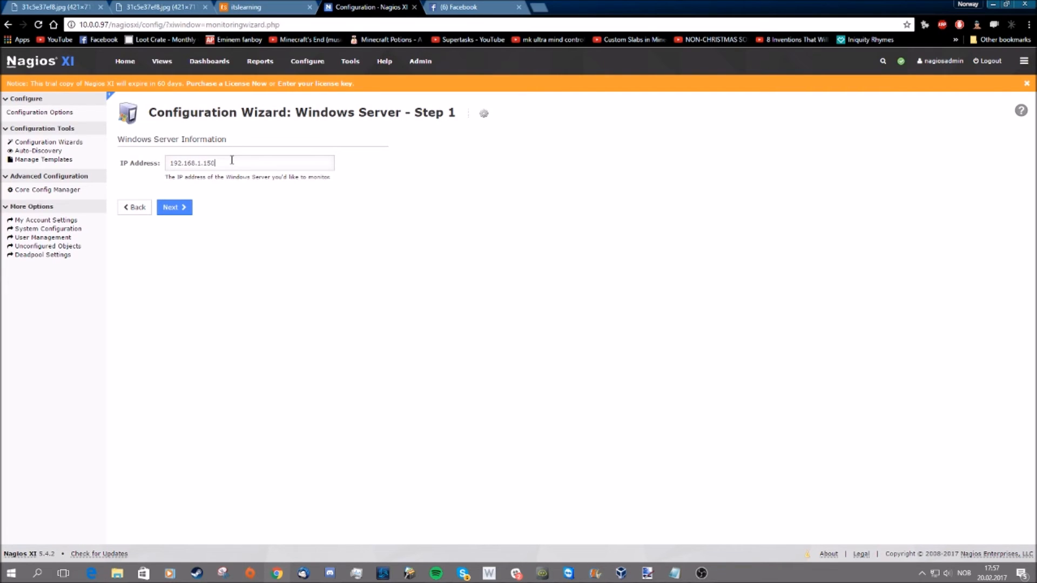
On wizard step 2, set the host name and make the CPU critical threshold 90
key("Return")
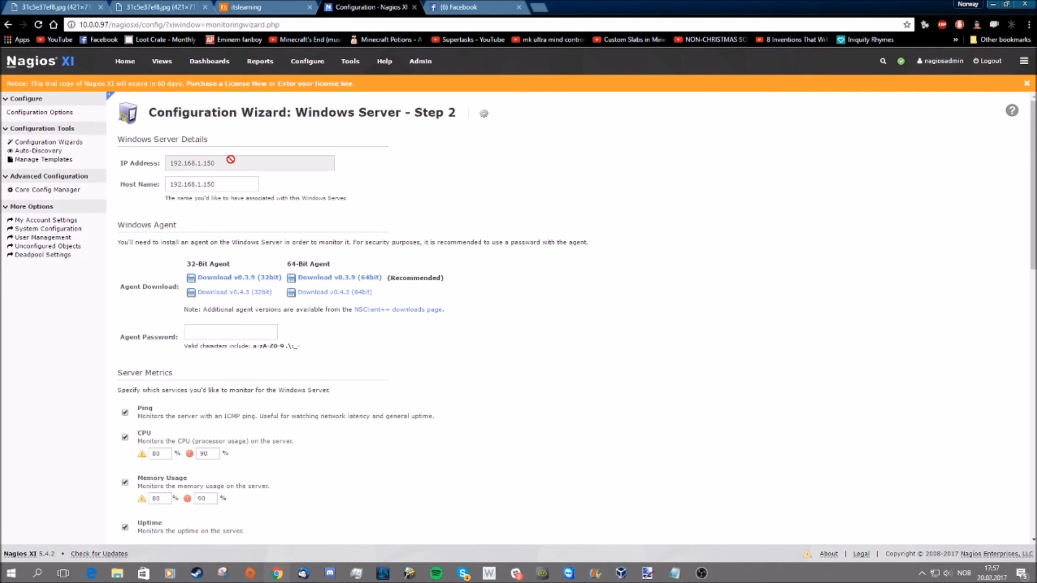
left_click(151, 185)
type("Windows_computer_1")
scroll(157, 408, "down", 3)
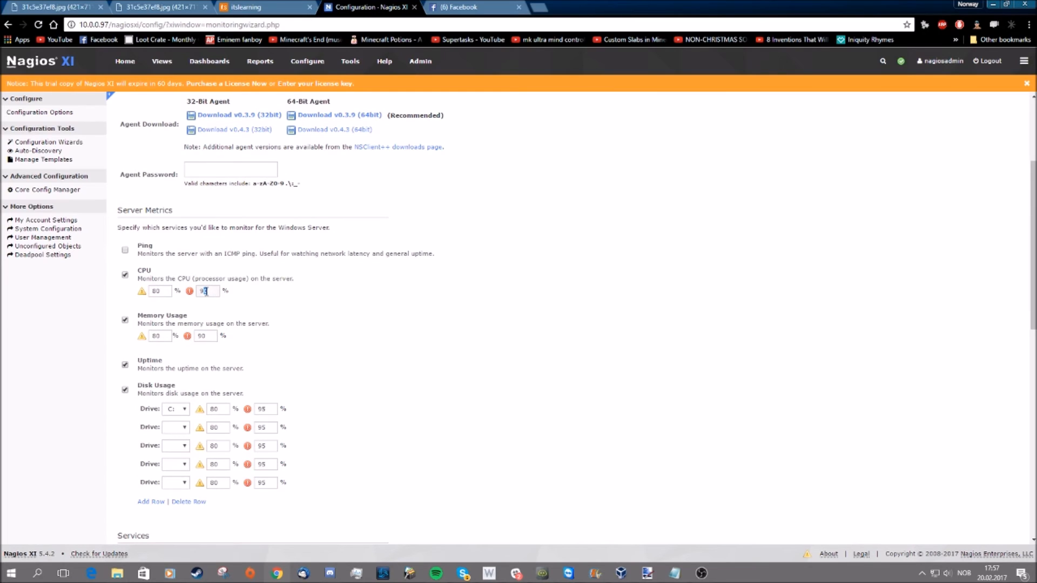
type("0")
Delete the unused disk drive rows, then complete the Windows Server wizard through Finish
left_click(187, 502)
left_click(189, 484)
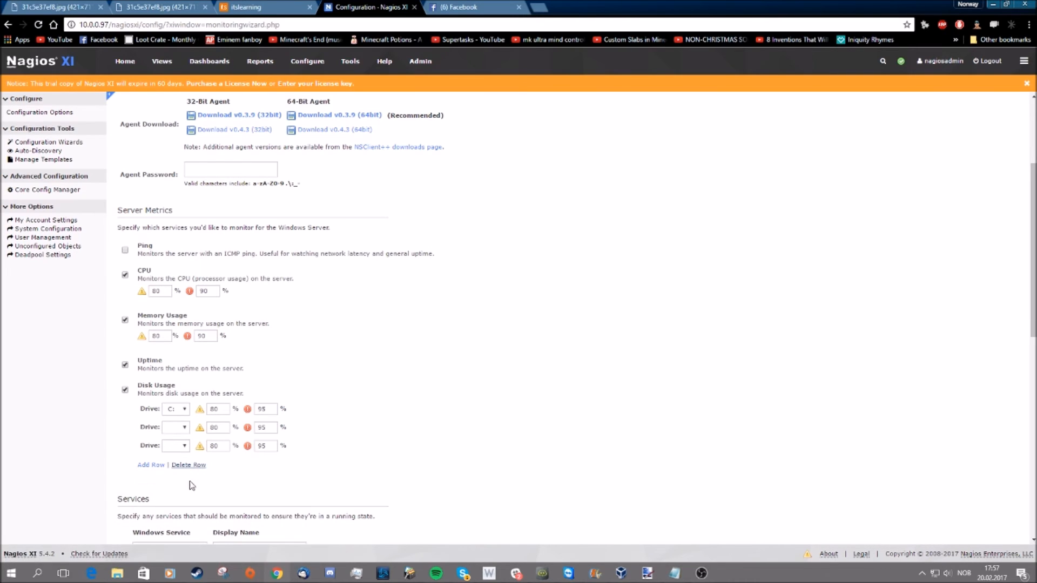
left_click(189, 465)
scroll(195, 432, "down", 4)
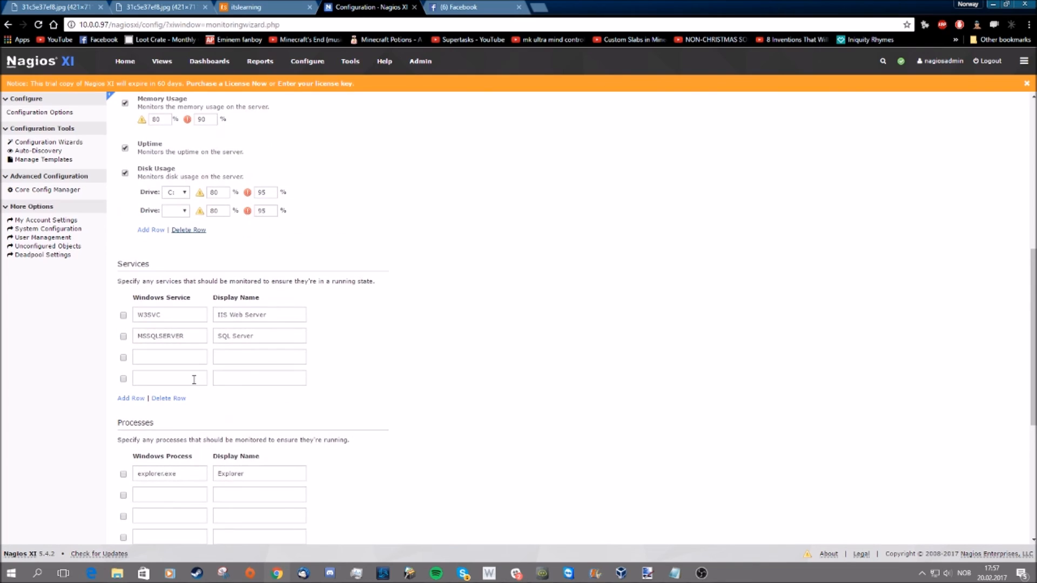
scroll(203, 381, "down", 5)
left_click(173, 505)
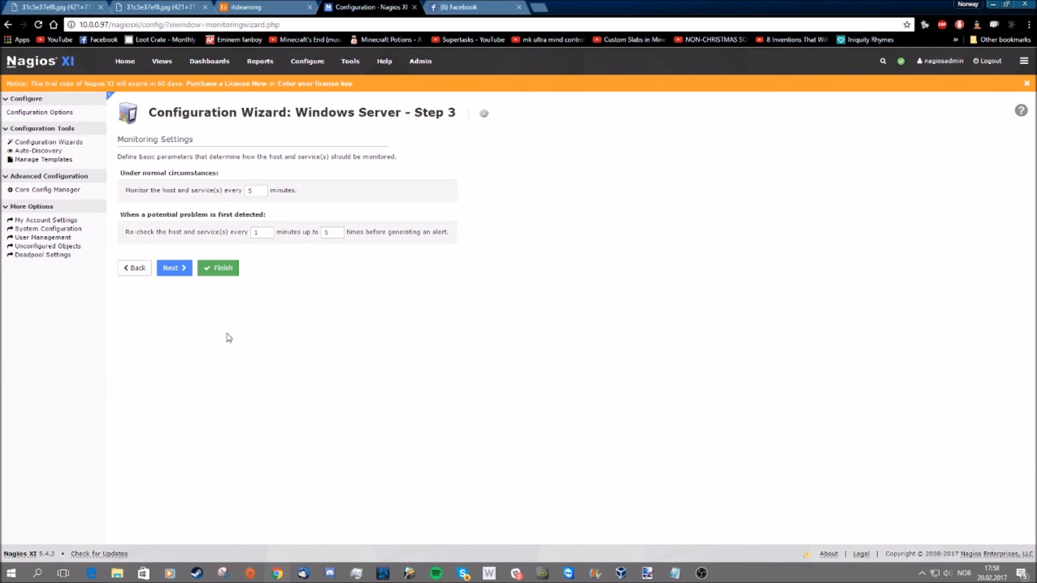
left_click(232, 277)
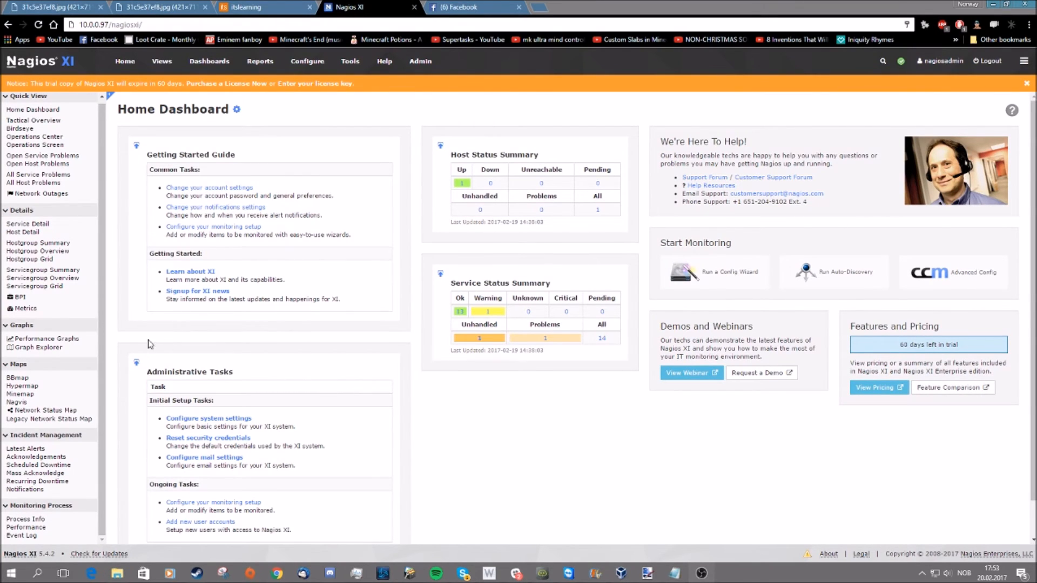
Open the demo map from its NagVis rotation pool and put it into edit mode
left_click(20, 403)
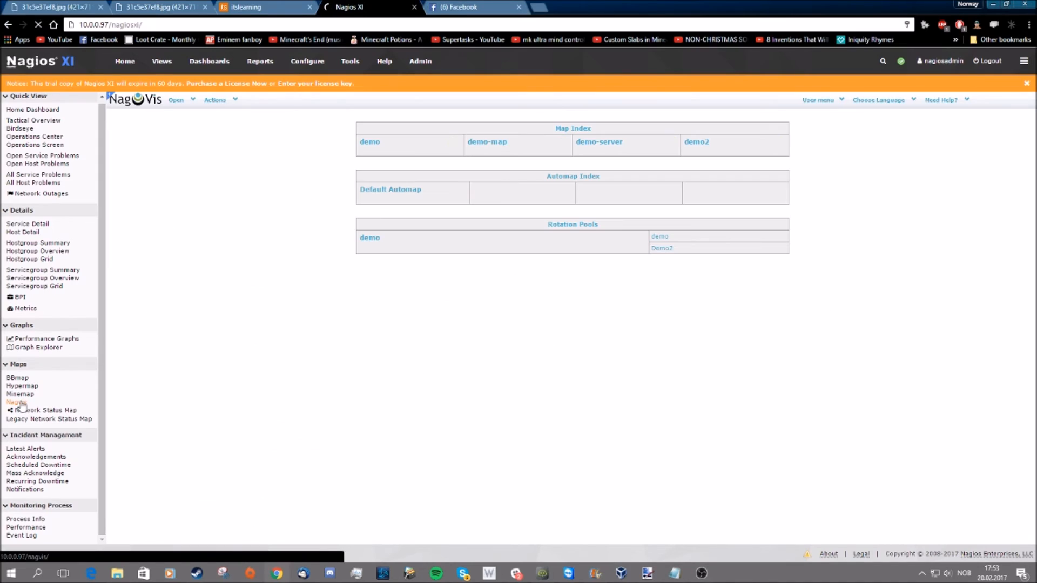
left_click(663, 243)
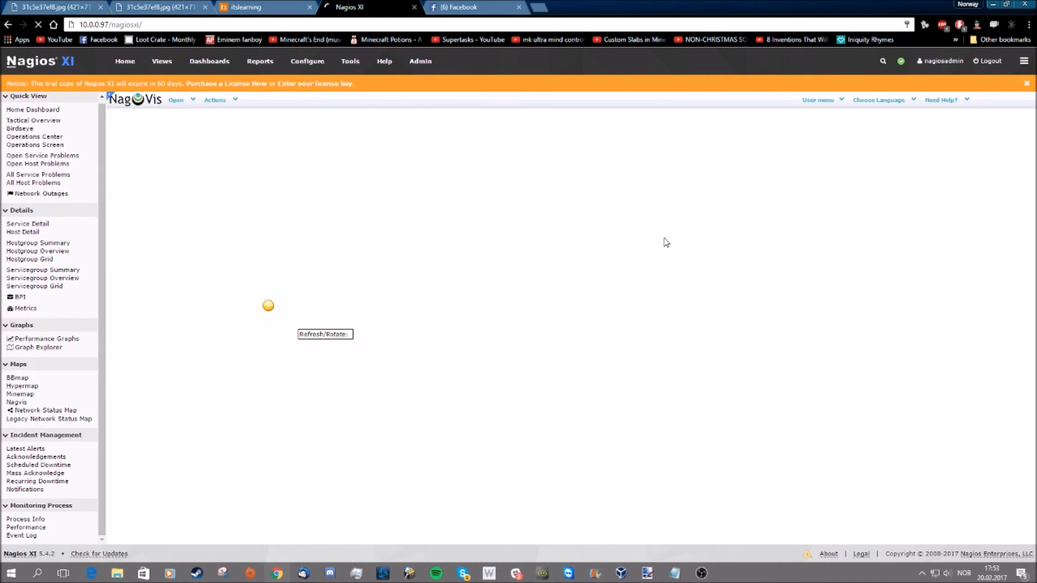
left_click(229, 100)
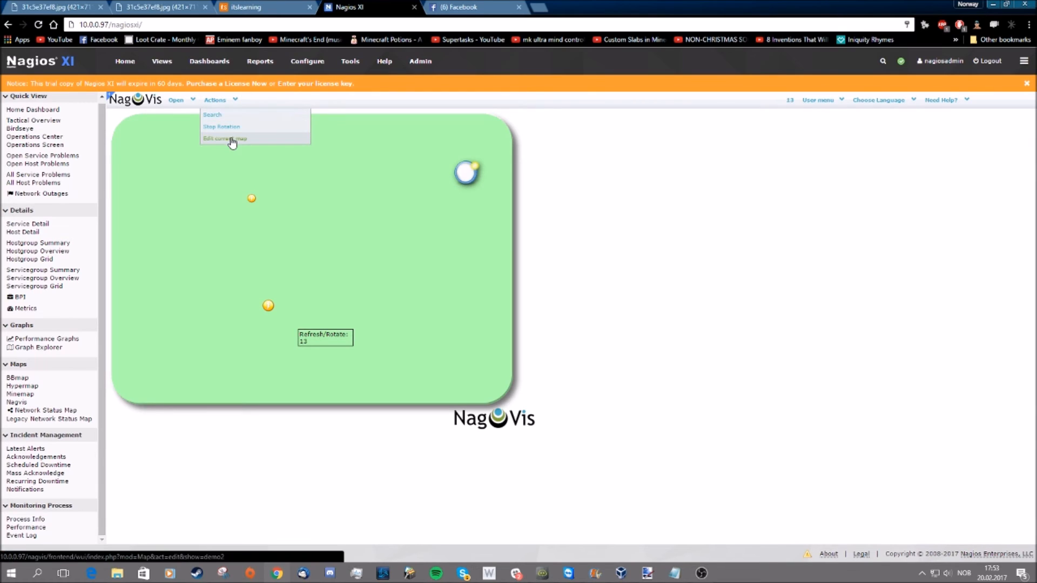
left_click(229, 127)
In Manage Backgrounds, pick the server-rack photo as the image to upload
left_click(292, 100)
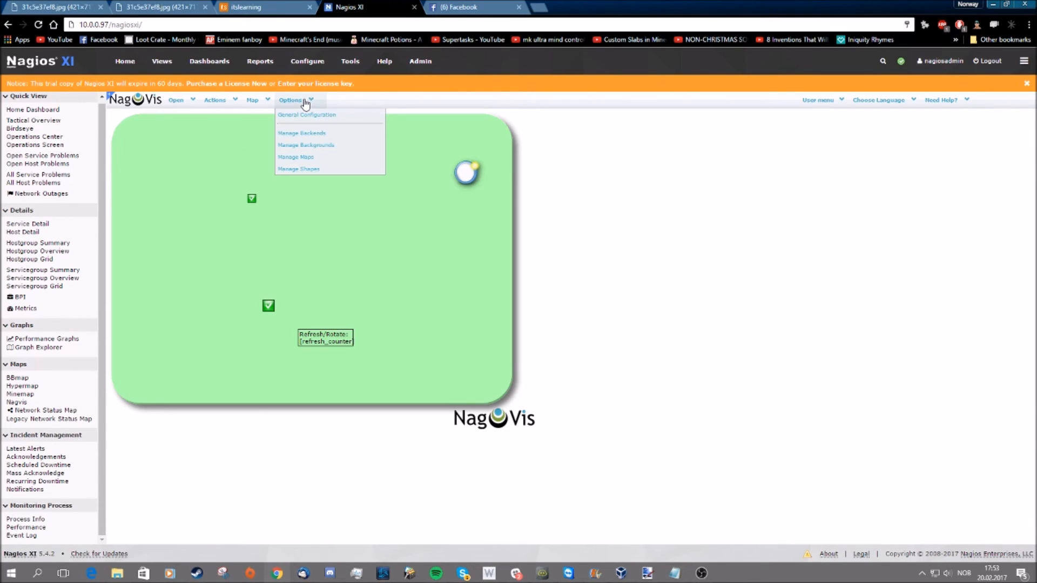
left_click(303, 145)
left_click(275, 226)
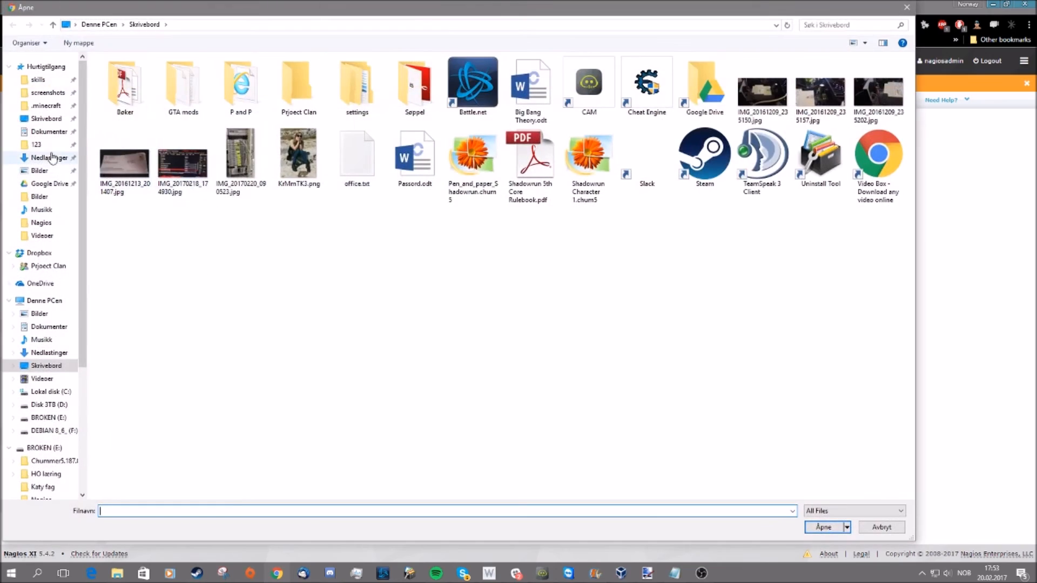
double_click(232, 147)
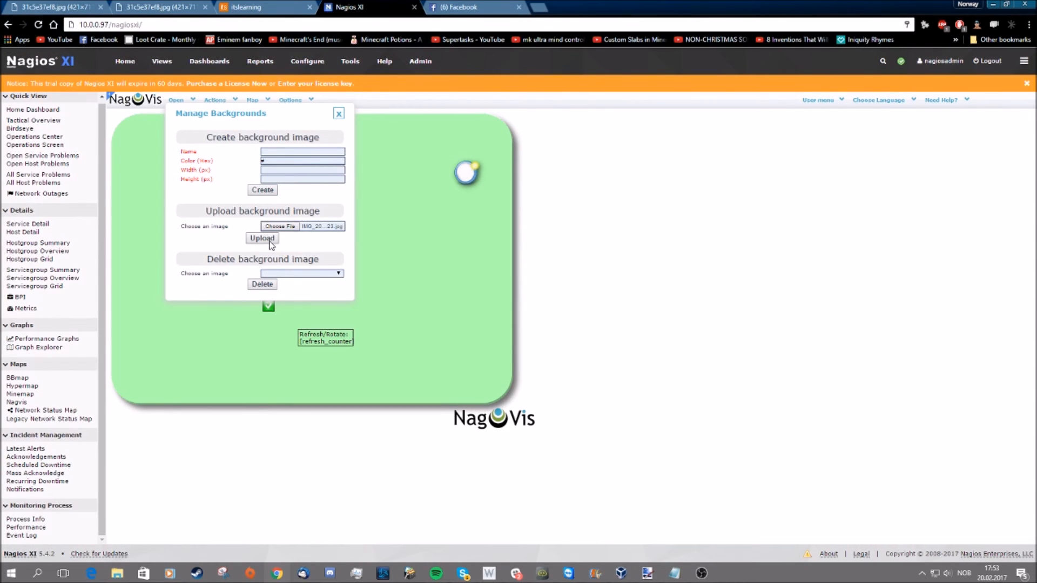
left_click(647, 574)
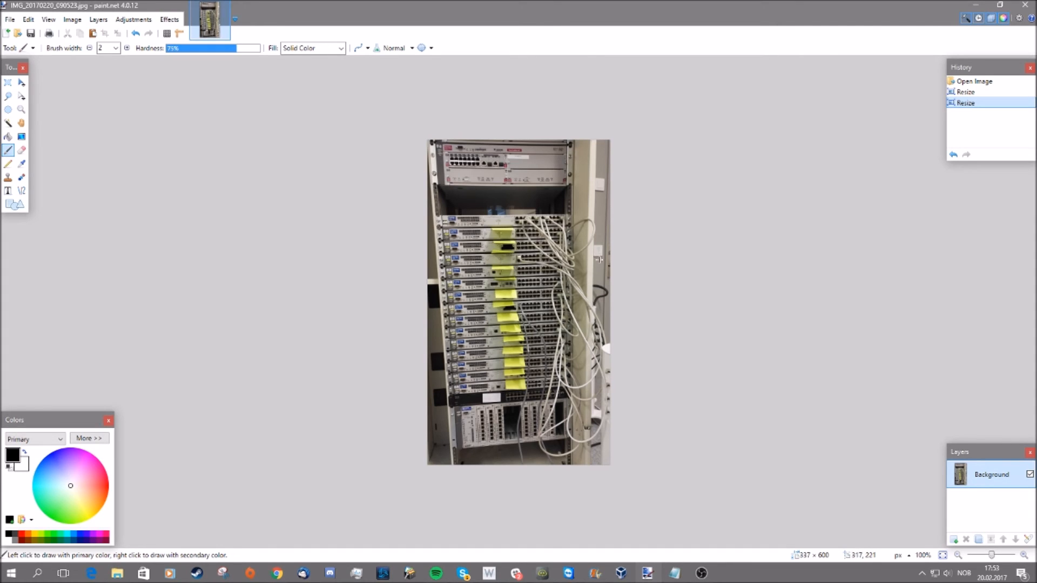
Confirm IMG_20170220_090523.jpg is 337 × 600 pixels in paint.net, then switch back to Chrome
key("ctrl+r")
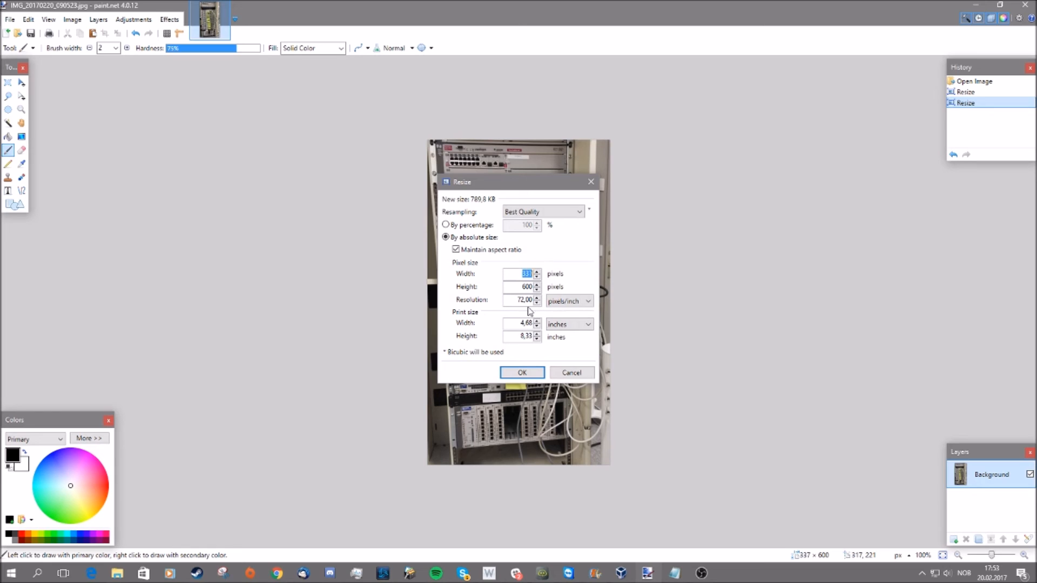
left_click(522, 373)
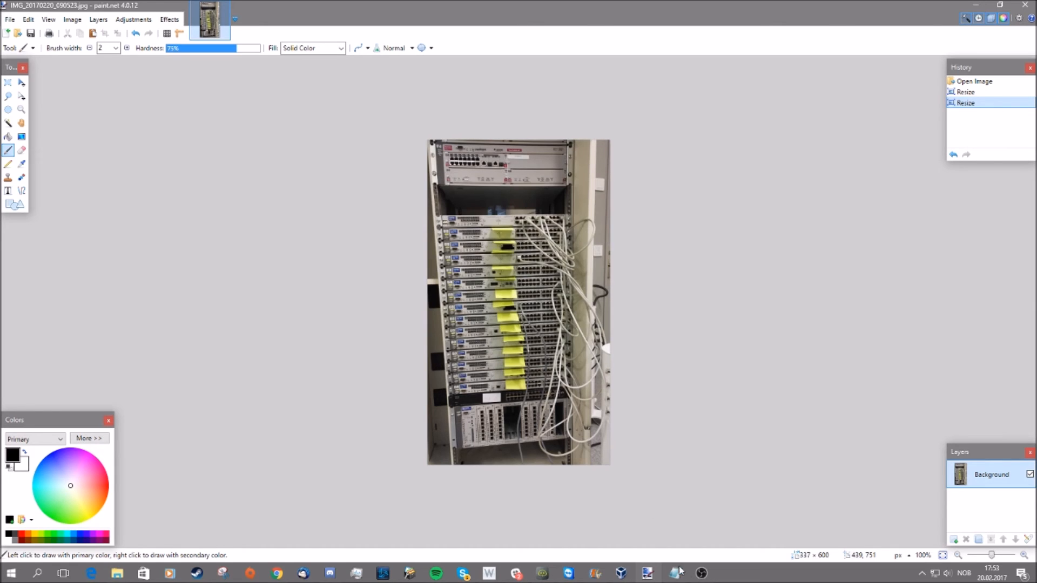
left_click(697, 574)
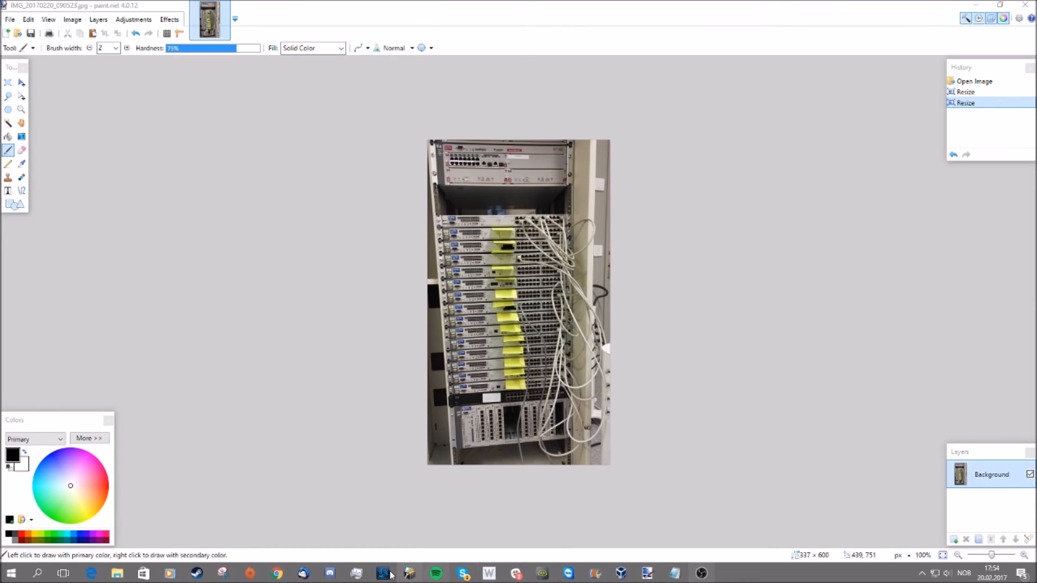
key("alt+Tab")
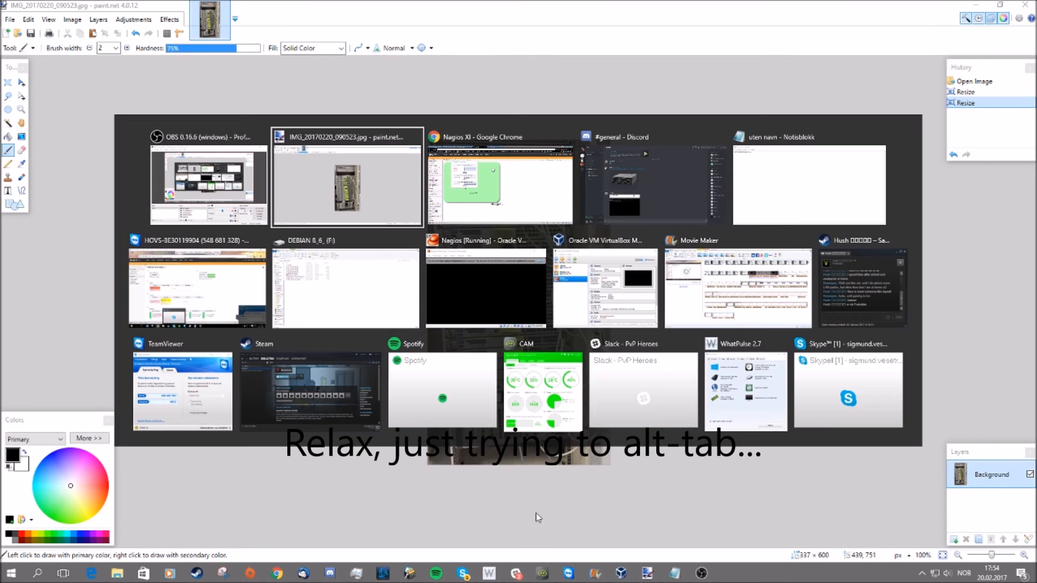
key("alt+Tab")
key("alt+Tab")
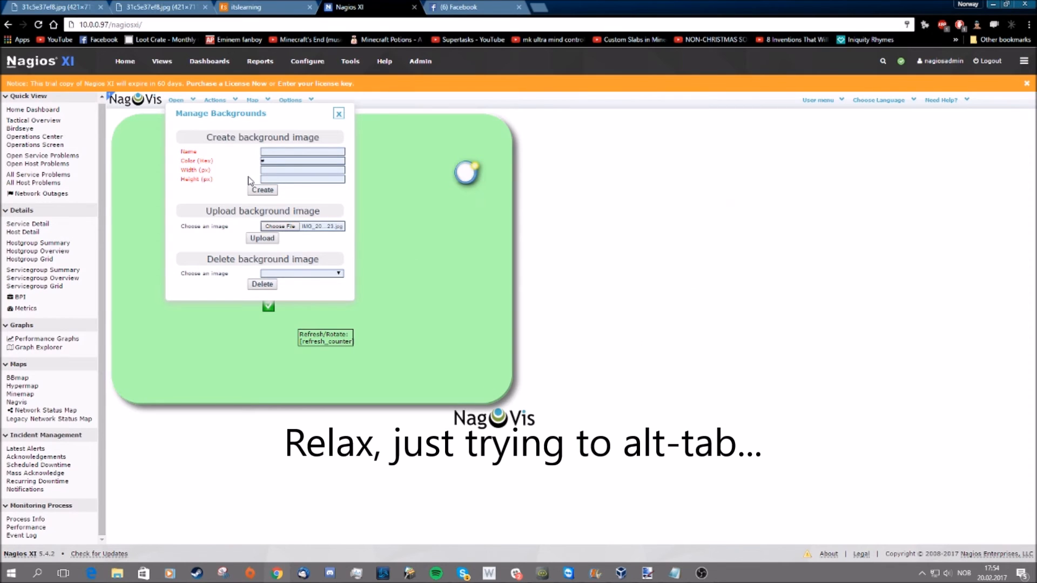
Upload the rack photo and save it as the demo map's map_image background
left_click(268, 238)
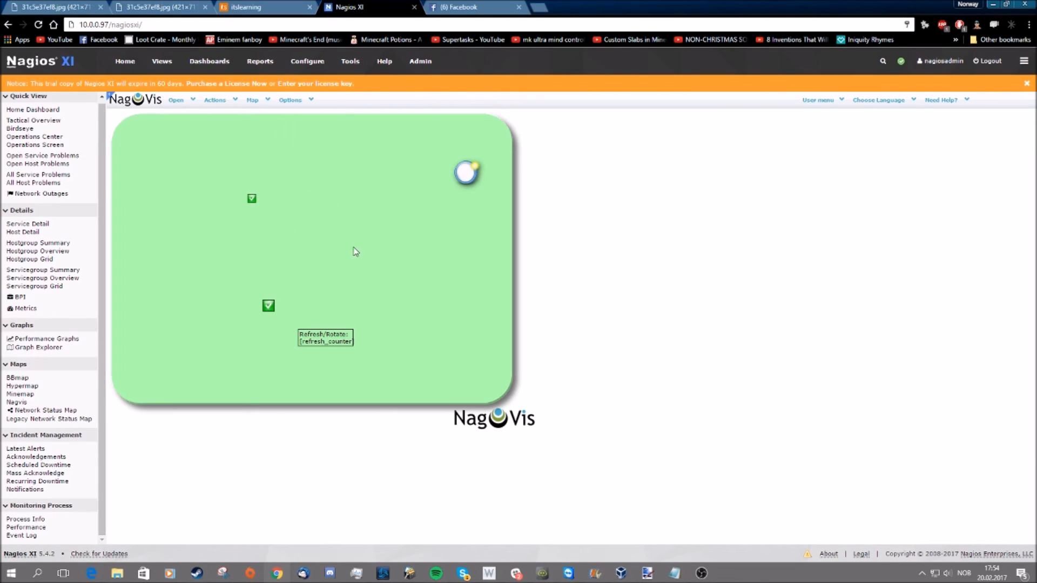
left_click(254, 99)
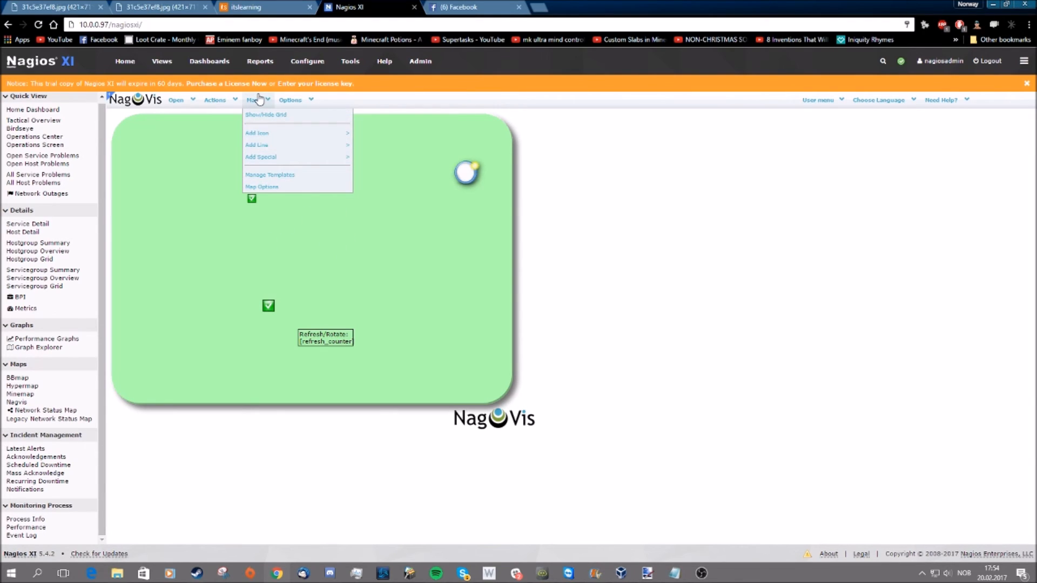
left_click(278, 186)
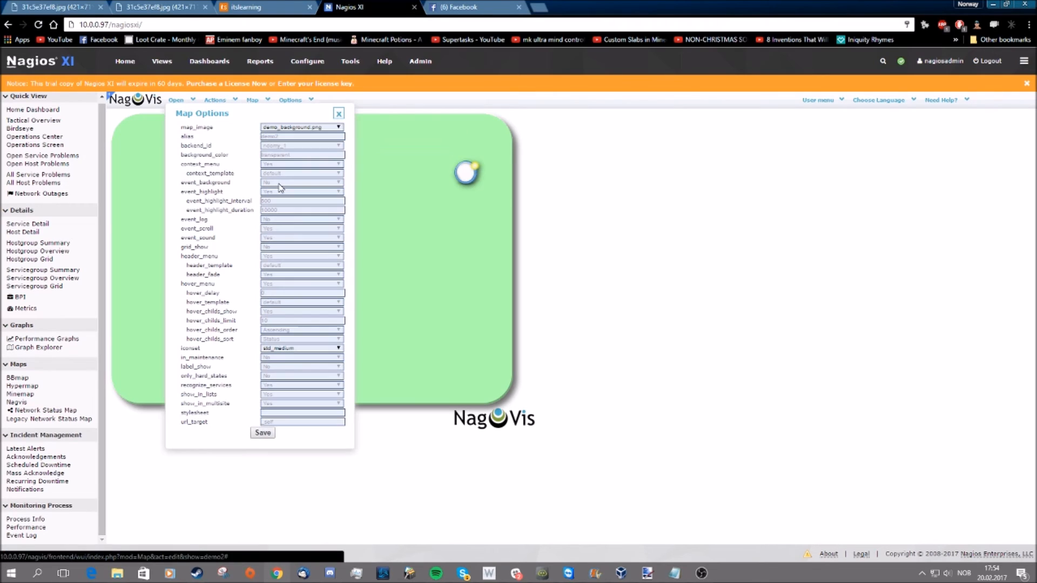
left_click(297, 128)
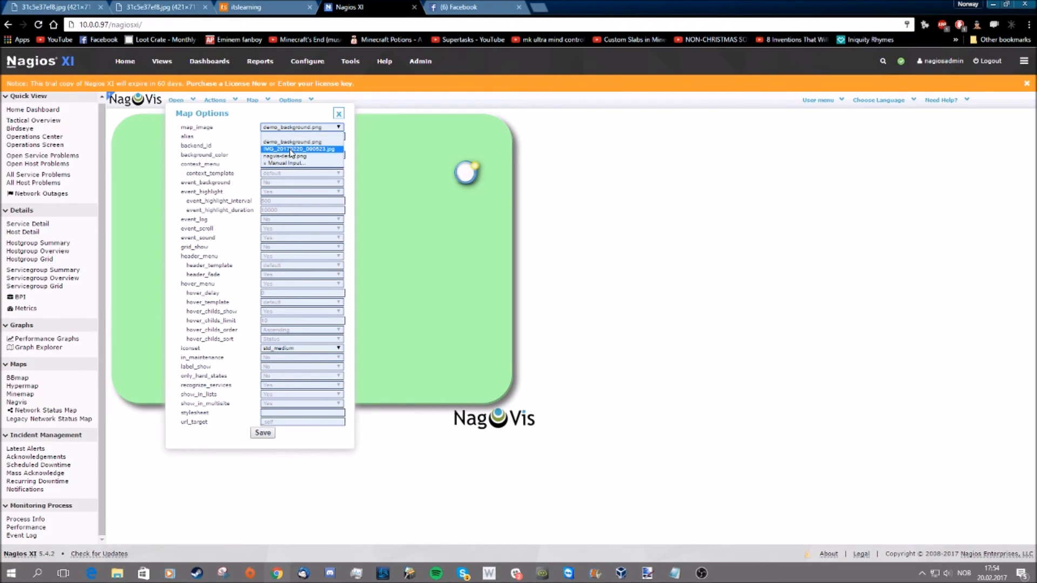
left_click(289, 149)
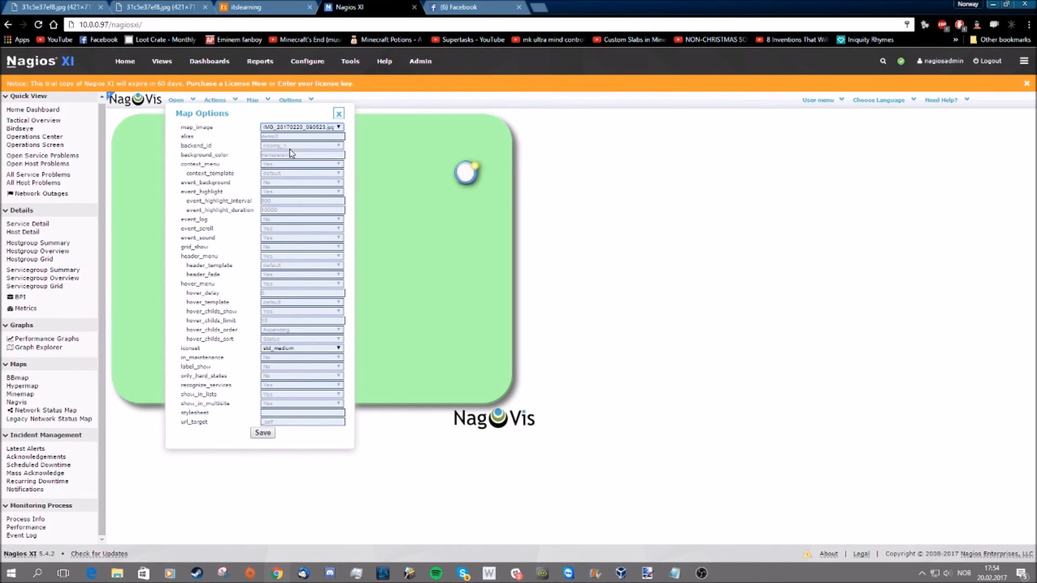
left_click(269, 432)
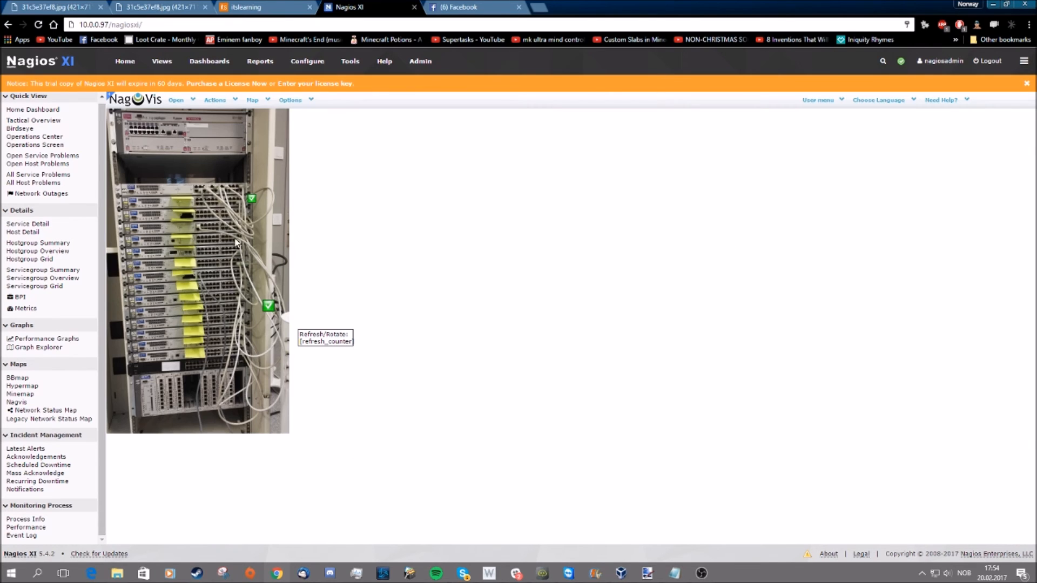
Delete the localhost icon and the linux-servers hostgroup icon from the map
mouse_move(253, 200)
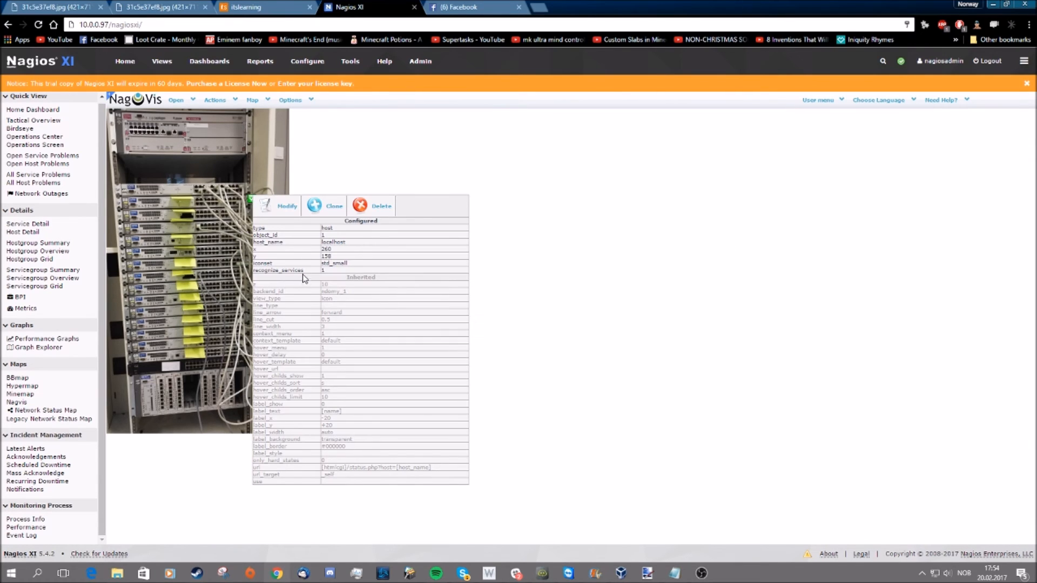
left_click(366, 207)
left_click(570, 103)
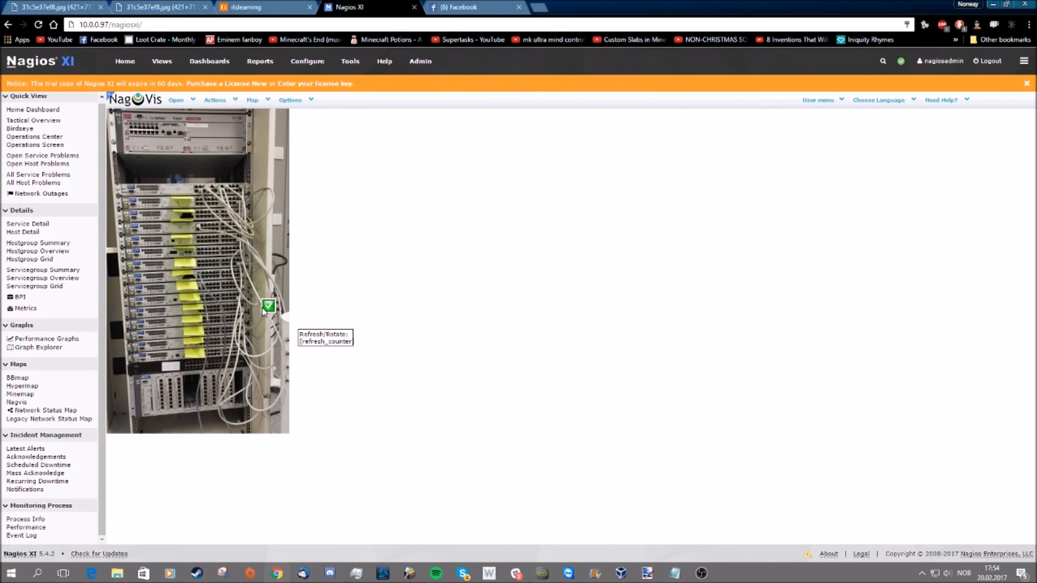
mouse_move(265, 307)
left_click(394, 318)
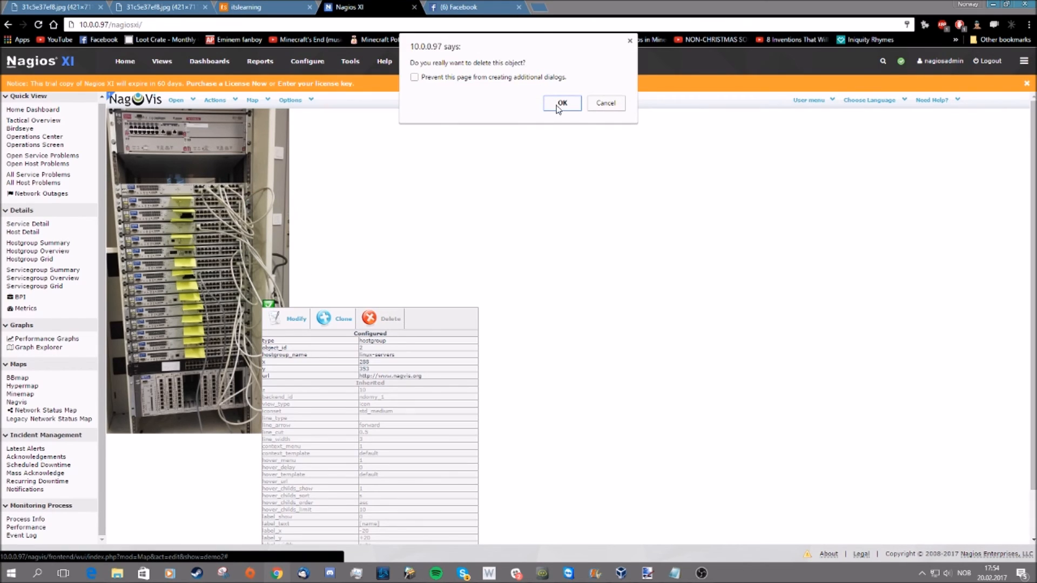
left_click(562, 104)
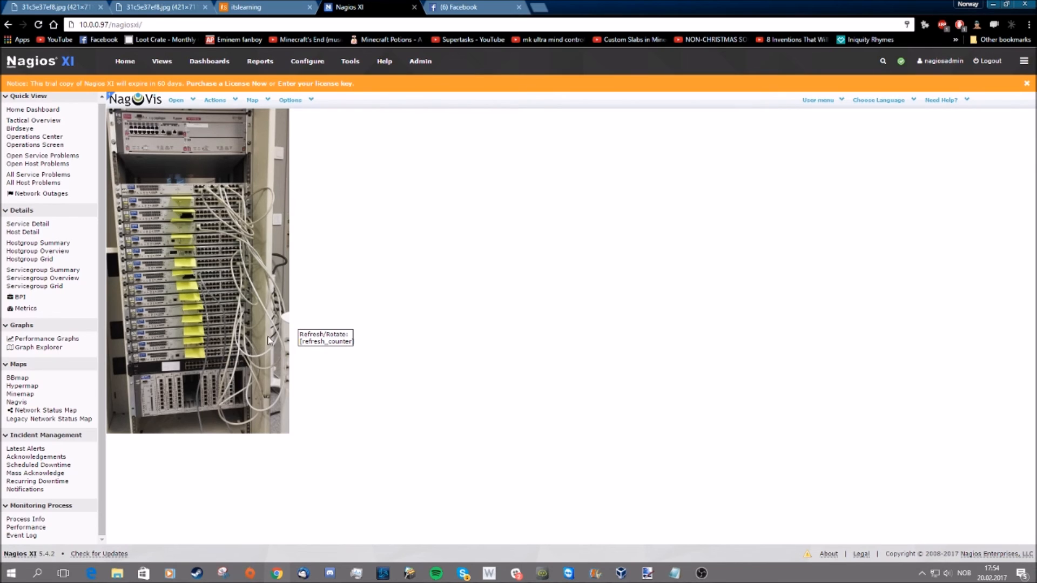
left_click(1029, 24)
Place a new host icon on the rack photo's upper switches, choose its host_name, and save
left_click(1000, 128)
left_click(1001, 128)
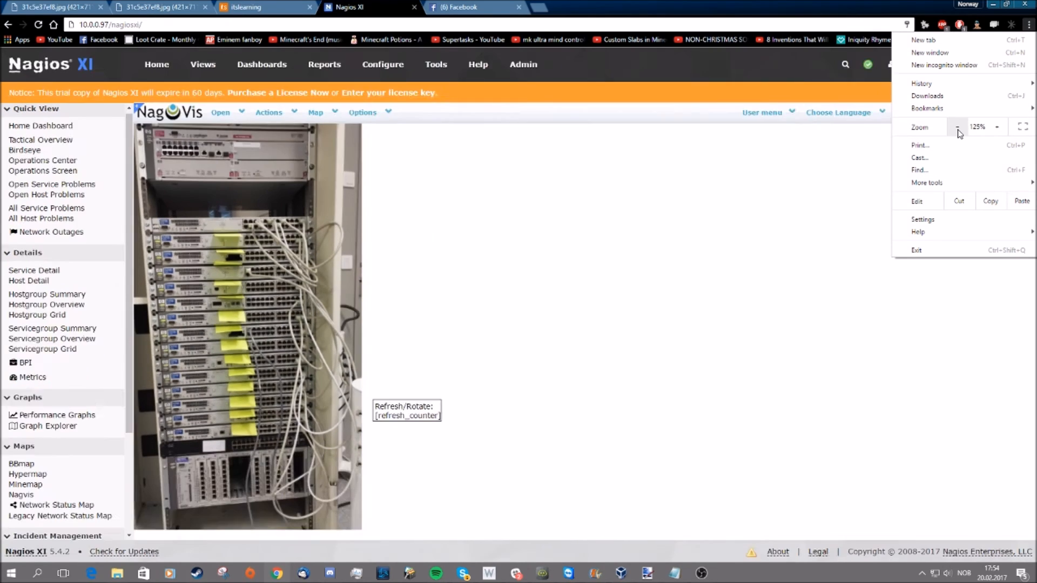
left_click(957, 128)
left_click(958, 128)
left_click(230, 192)
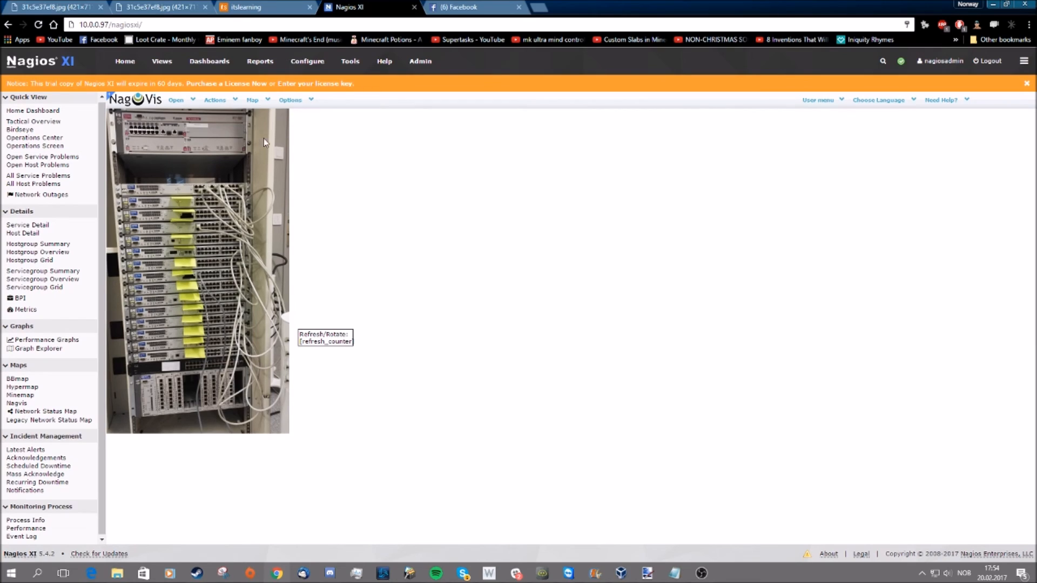
mouse_move(267, 100)
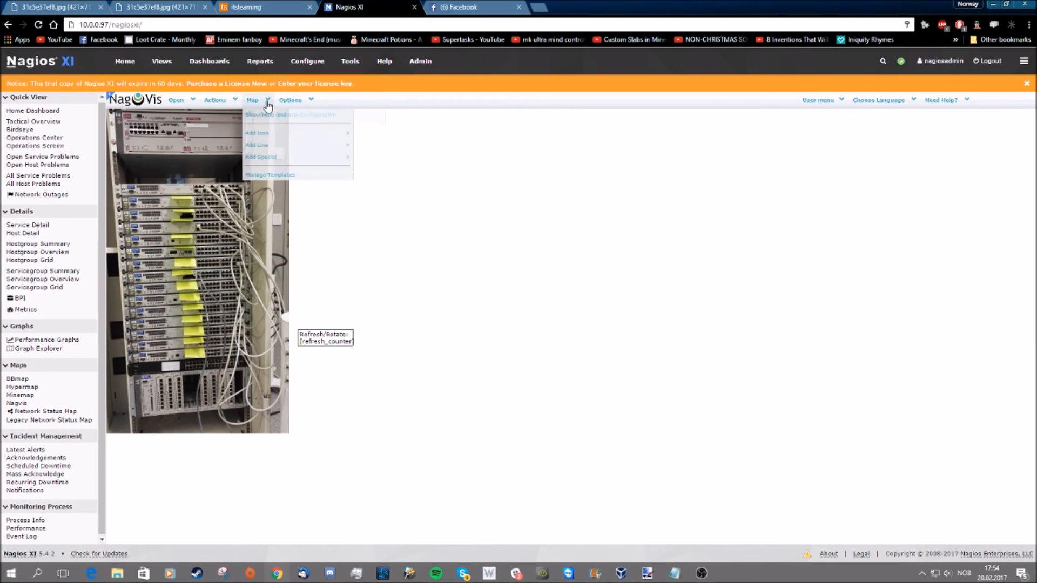
mouse_move(268, 134)
left_click(375, 135)
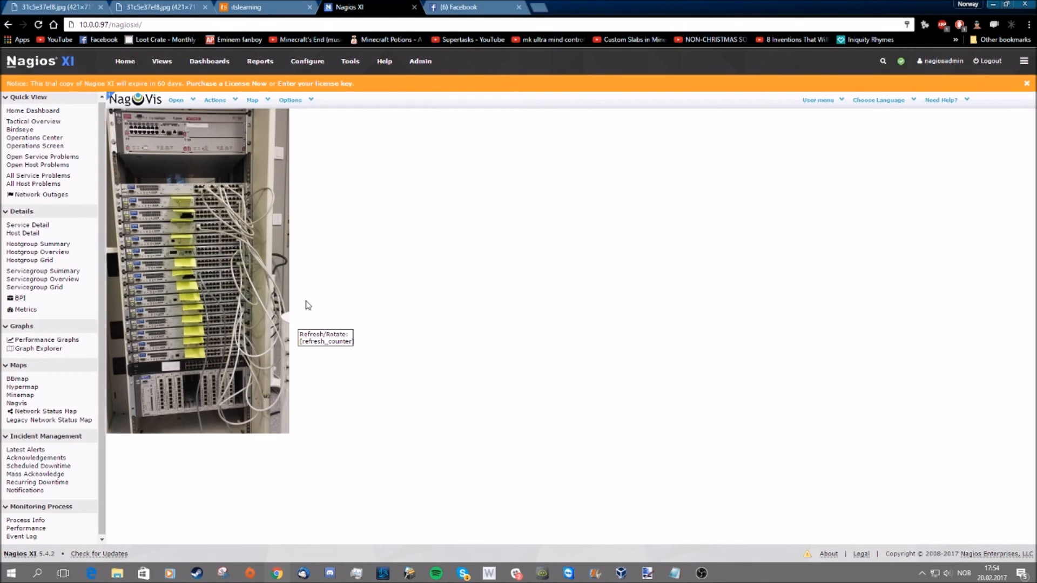
left_click(168, 199)
left_click(280, 127)
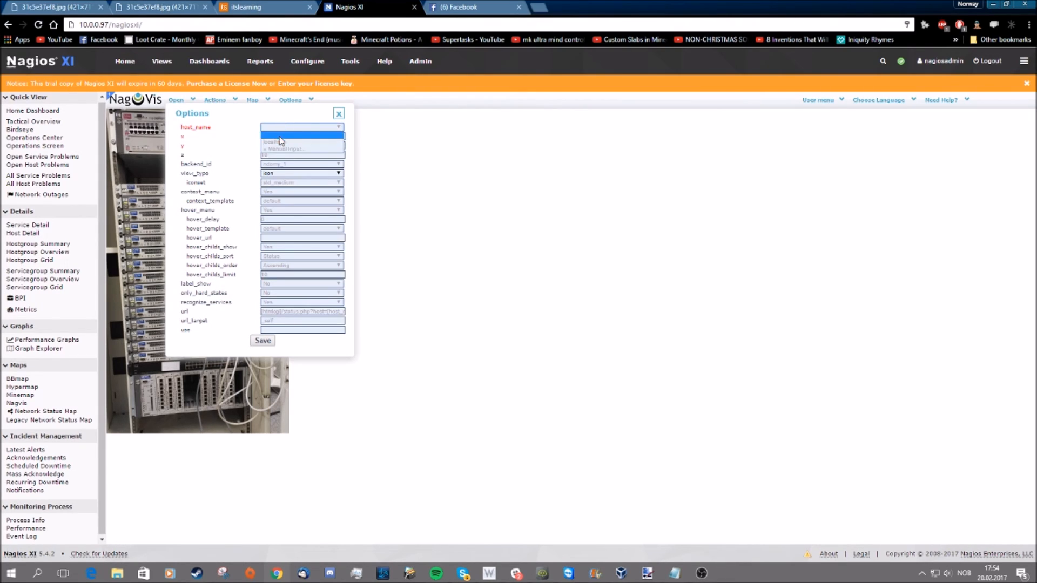
left_click(280, 141)
left_click(263, 341)
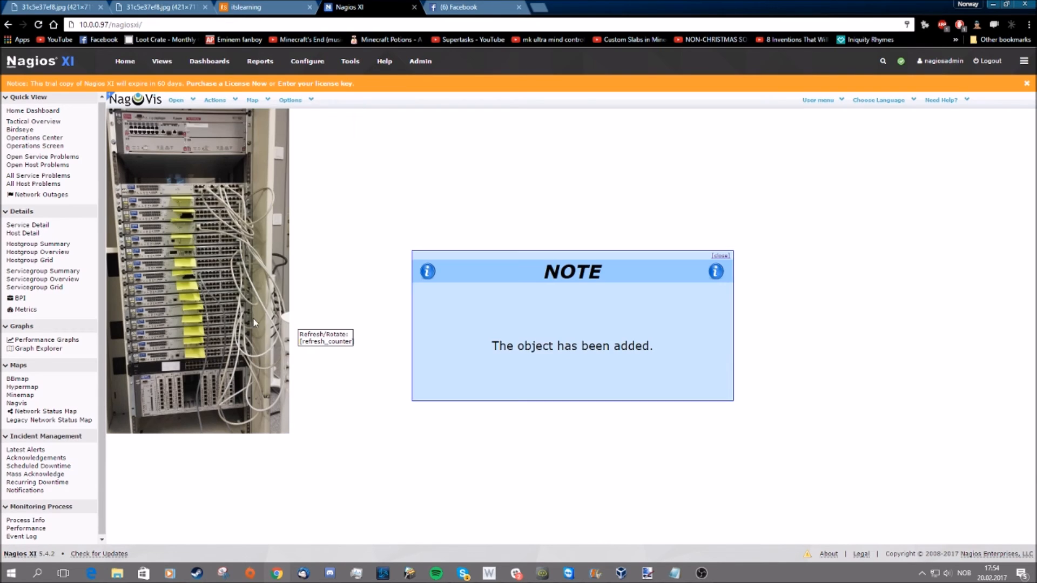